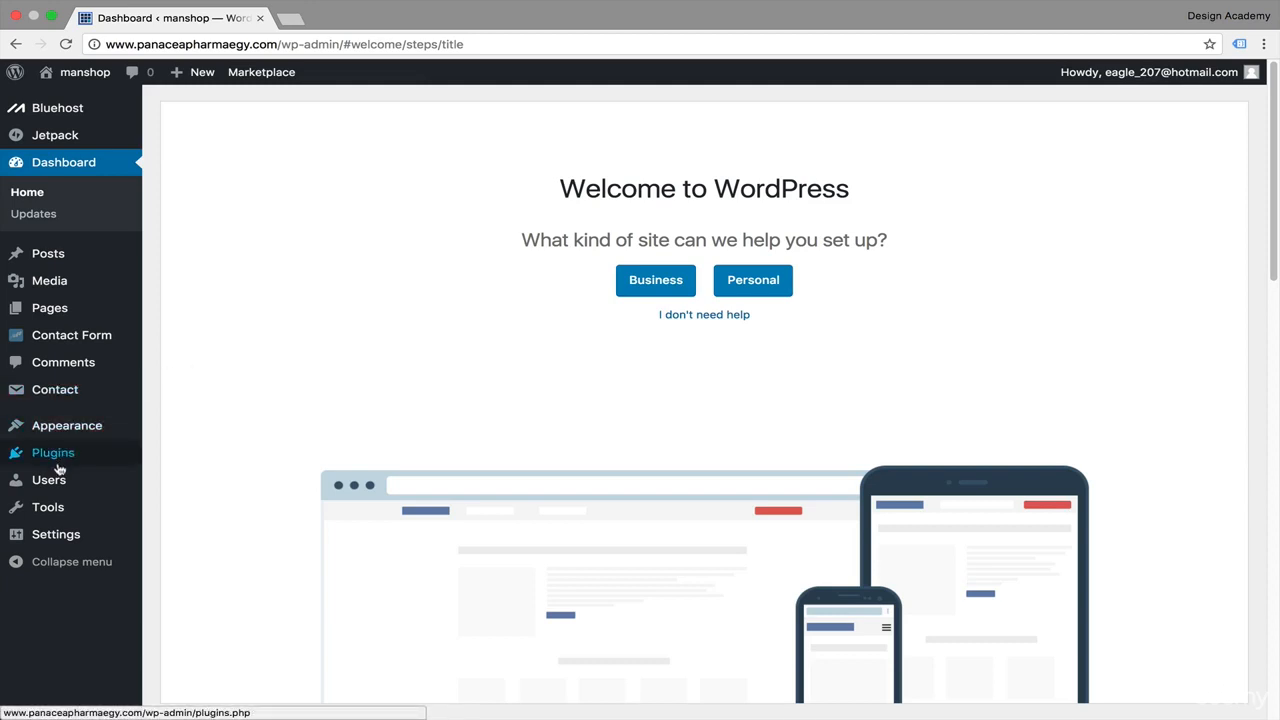
# Go to the page for adding new plugins and search the plugin directory for woocommerce.
pyautogui.moveTo(59, 466)
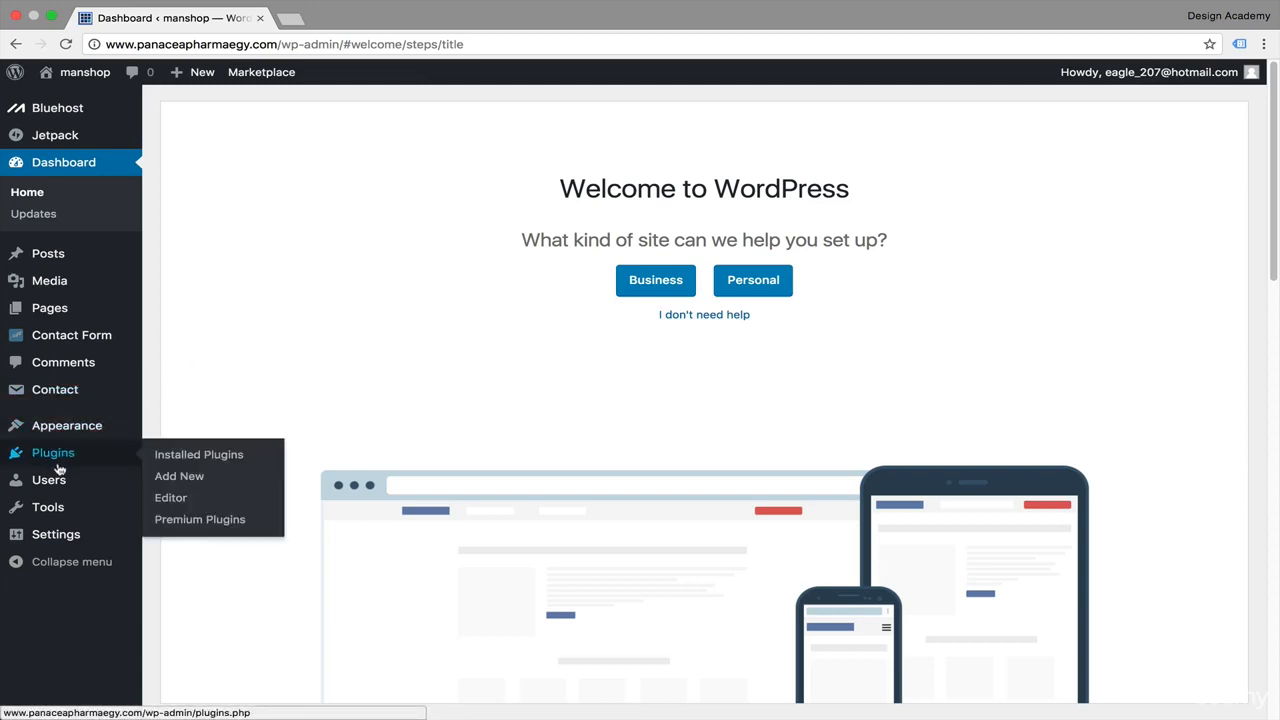
pyautogui.click(187, 480)
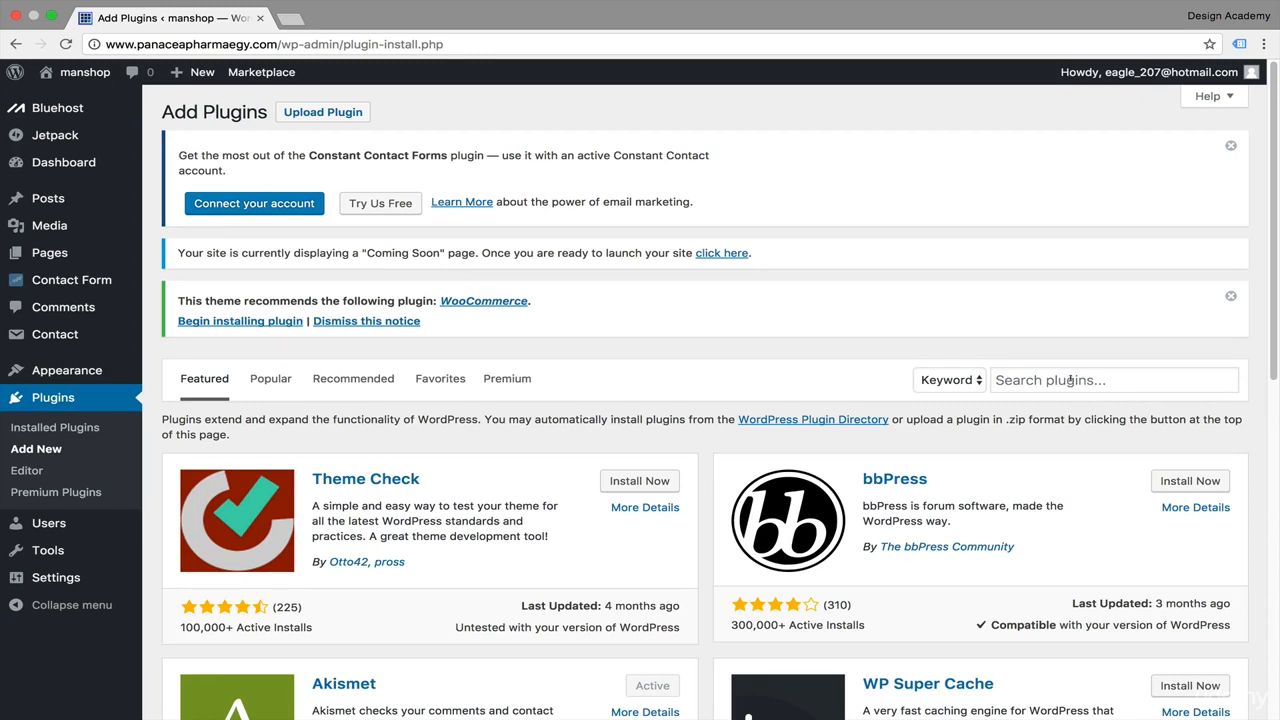
pyautogui.click(1070, 380)
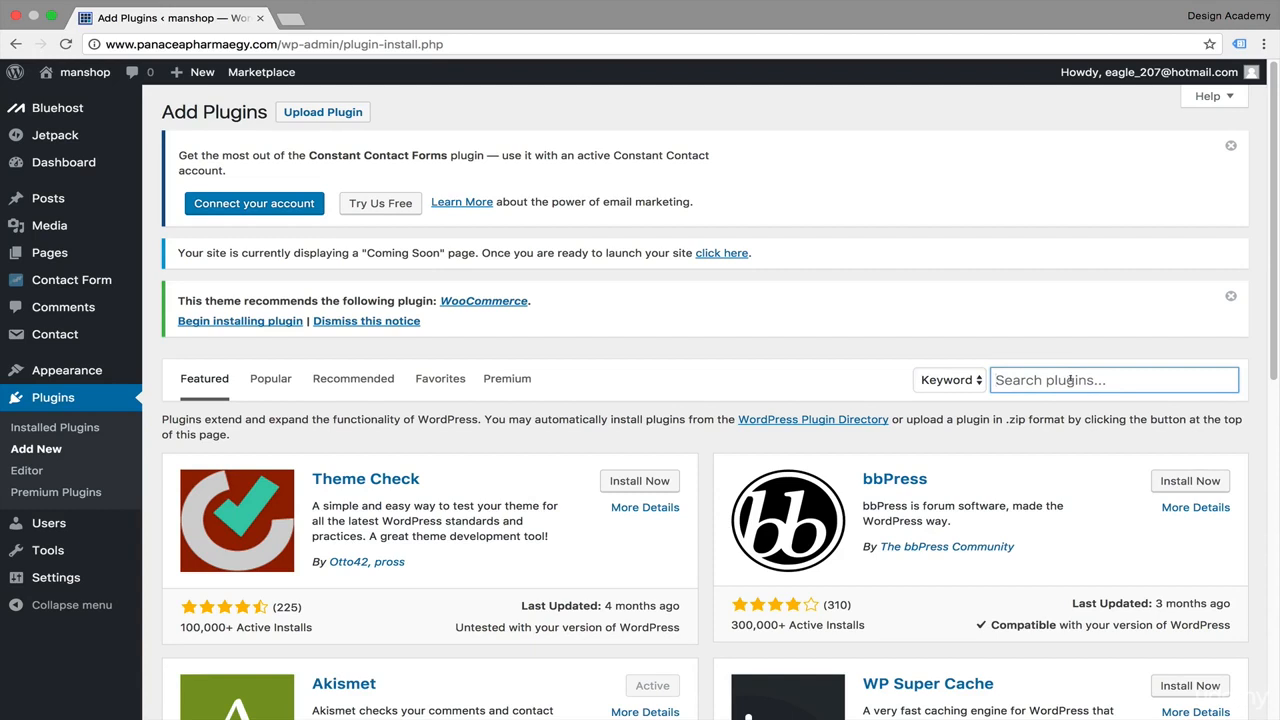
pyautogui.write('w')
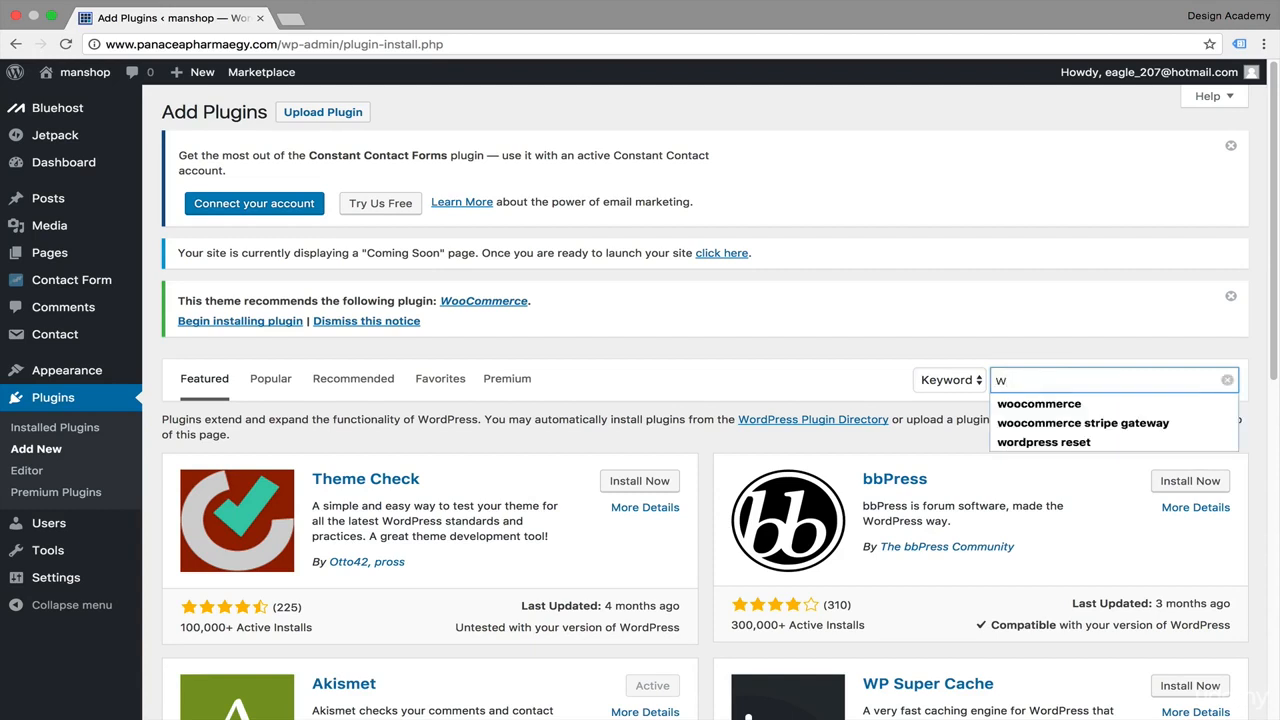
pyautogui.write('oo')
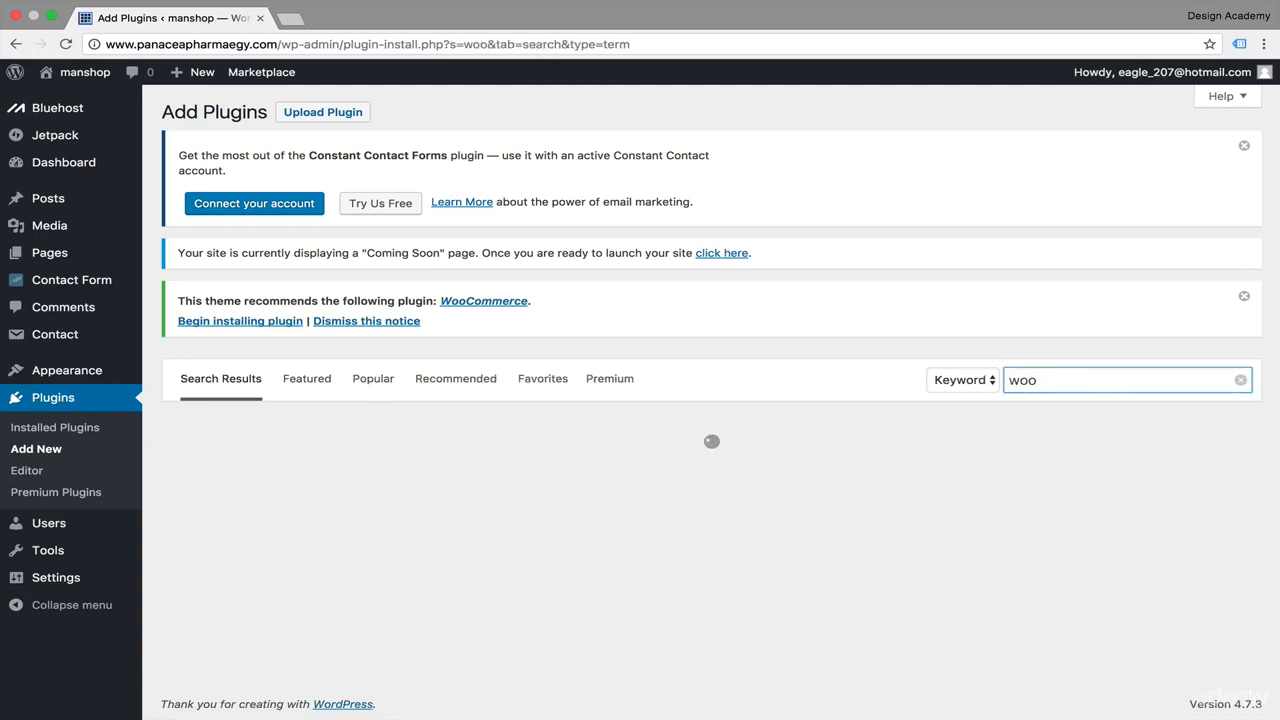
pyautogui.write('commerce')
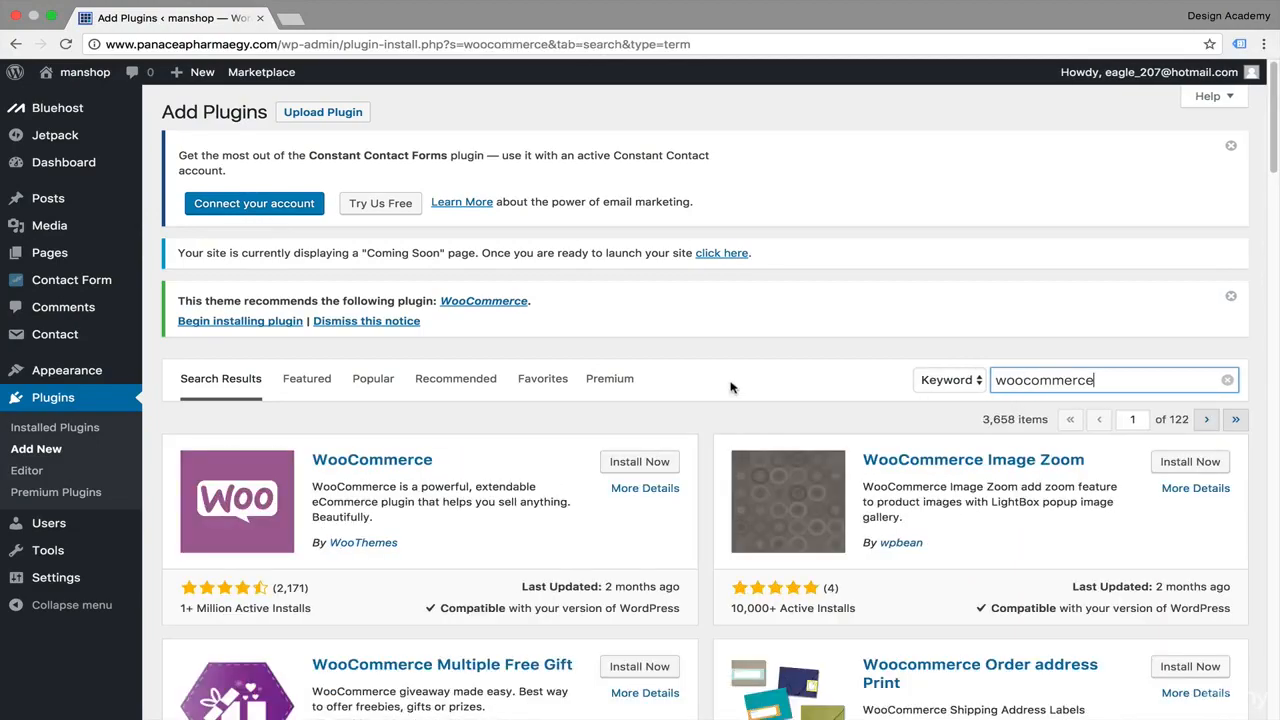
# Install the WooCommerce plugin by WooThemes from the search results and activate it.
pyautogui.scroll(-3, 730, 388)
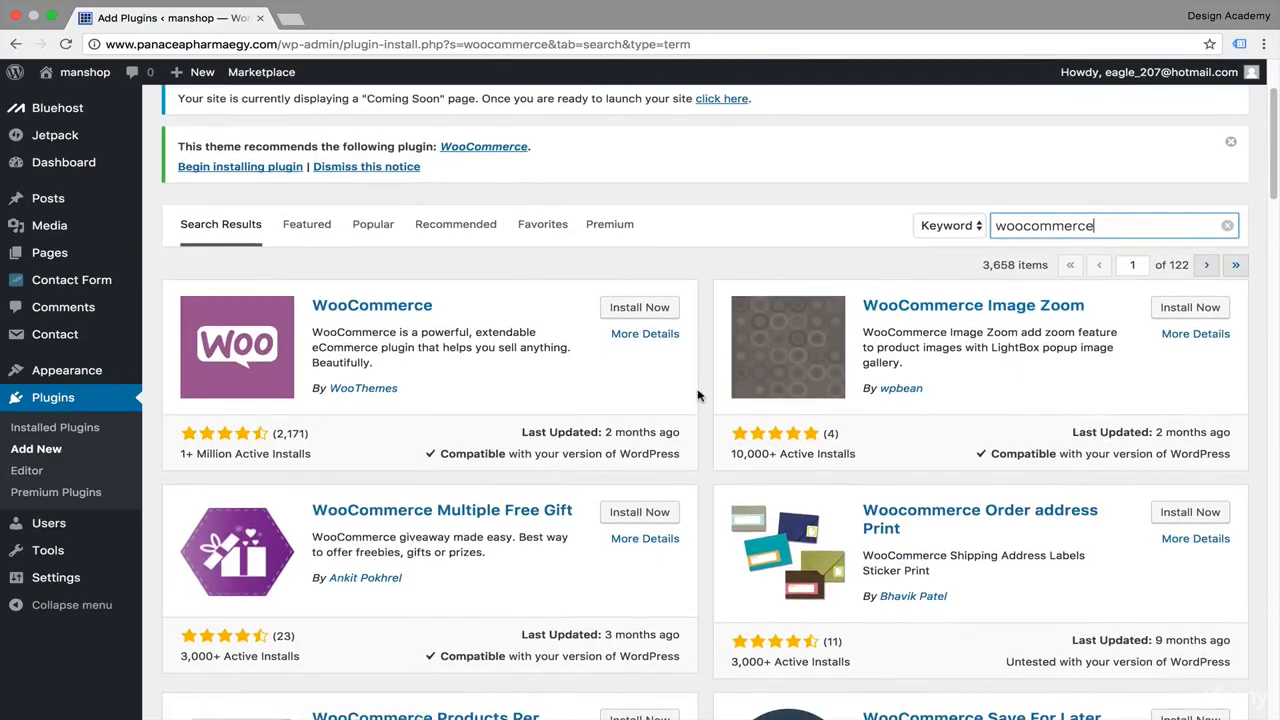
pyautogui.scroll(-3, 698, 396)
pyautogui.scroll(1, 697, 400)
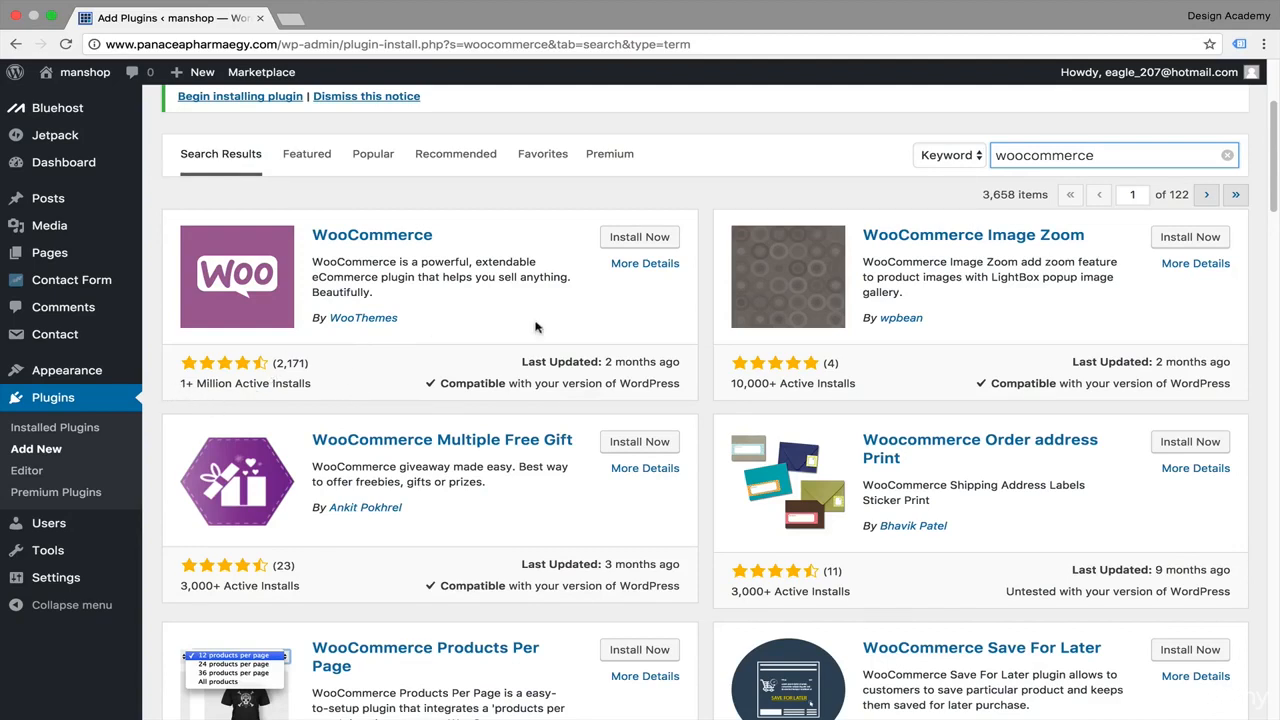
pyautogui.click(658, 234)
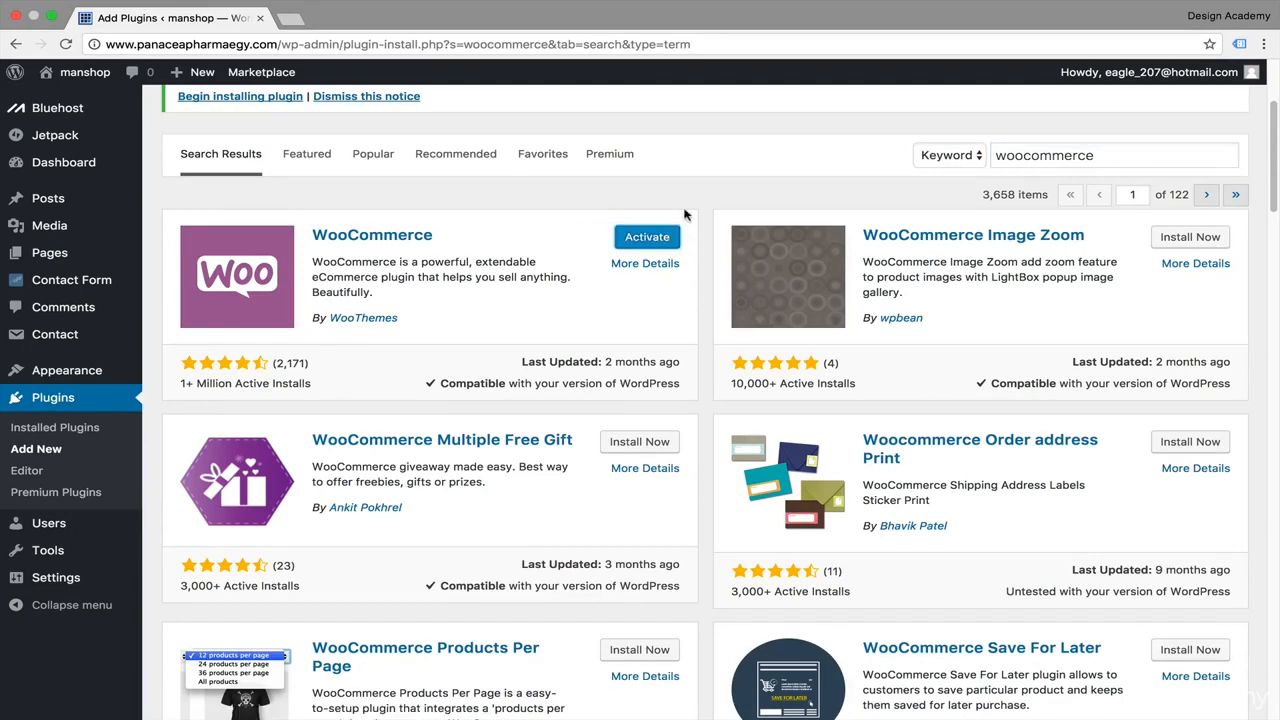
pyautogui.click(645, 240)
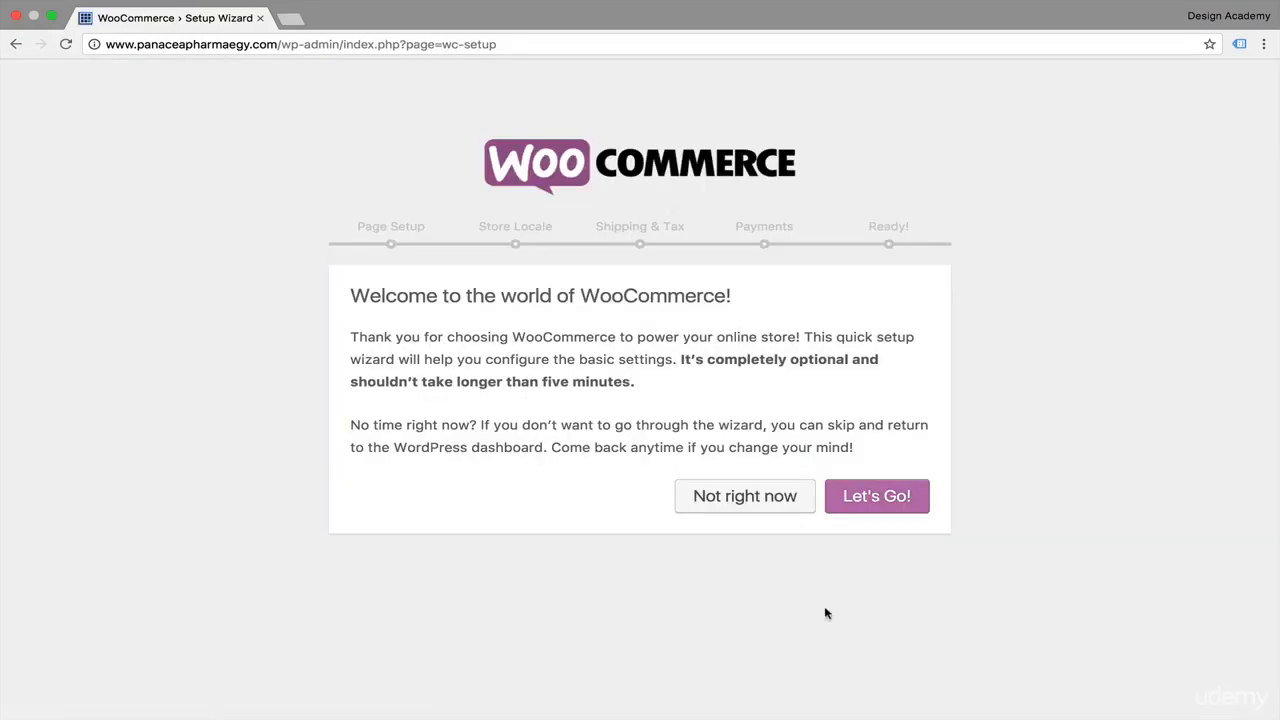
# Start the WooCommerce setup wizard and accept the automatic creation of the Shop, Cart, Checkout and My Account pages.
pyautogui.click(877, 505)
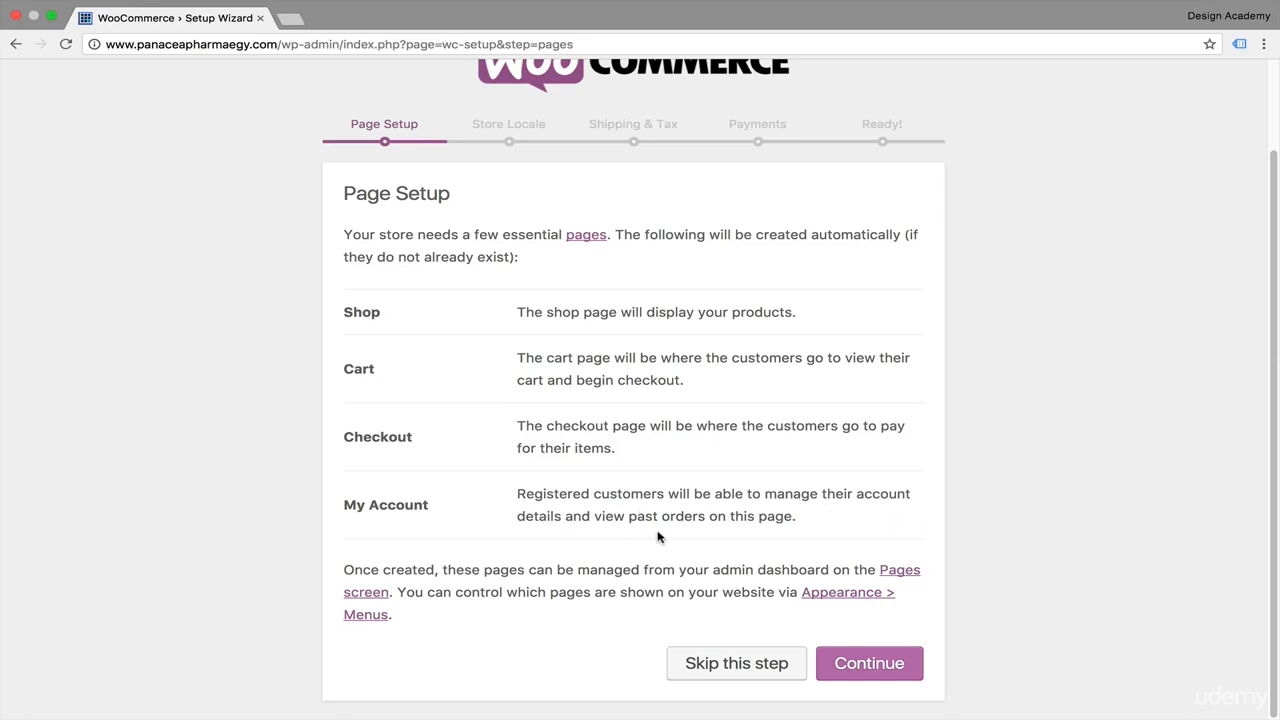
pyautogui.click(851, 664)
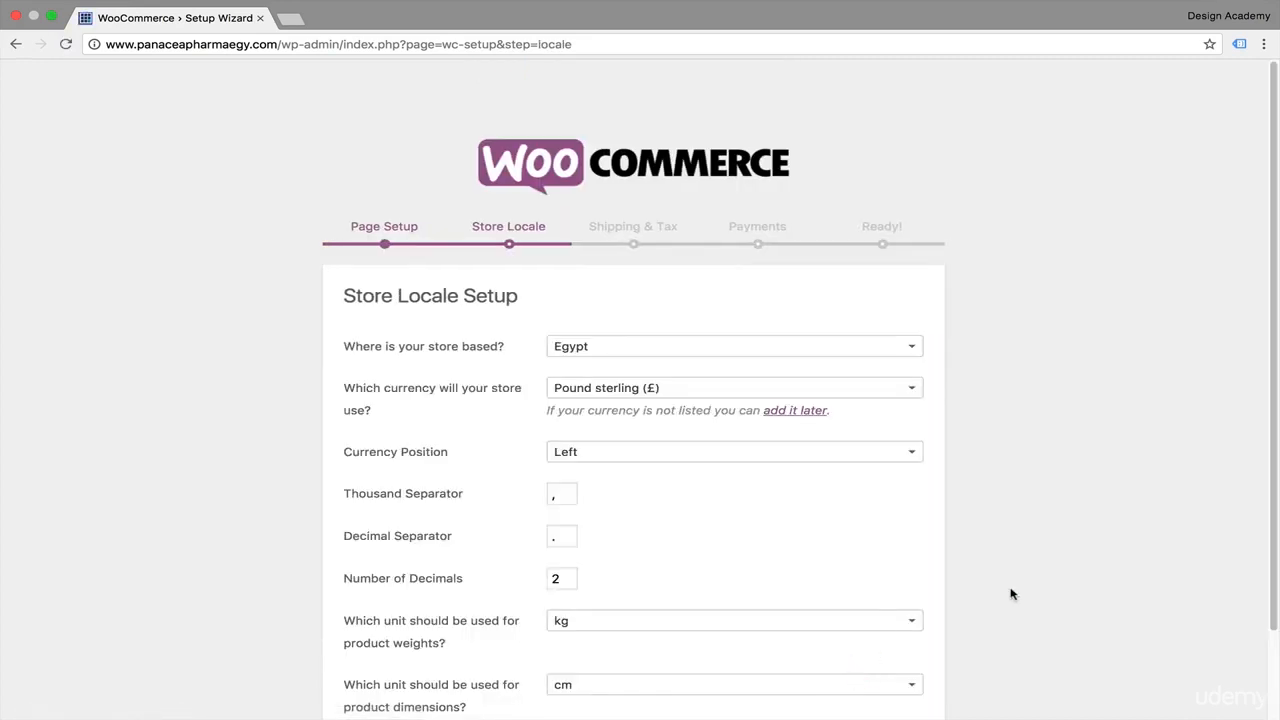
# Keep Egypt as the store's location and set the store currency to Egyptian pound (EGP).
pyautogui.scroll(-2, 1010, 594)
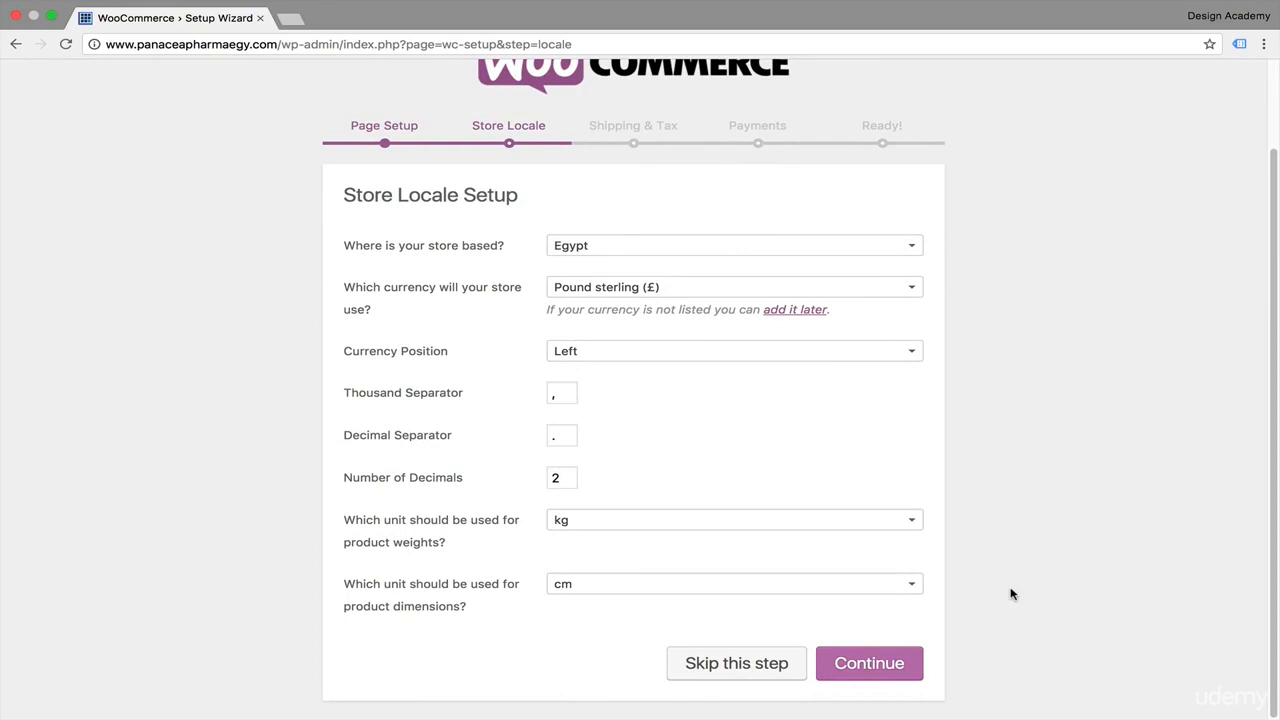
pyautogui.click(912, 250)
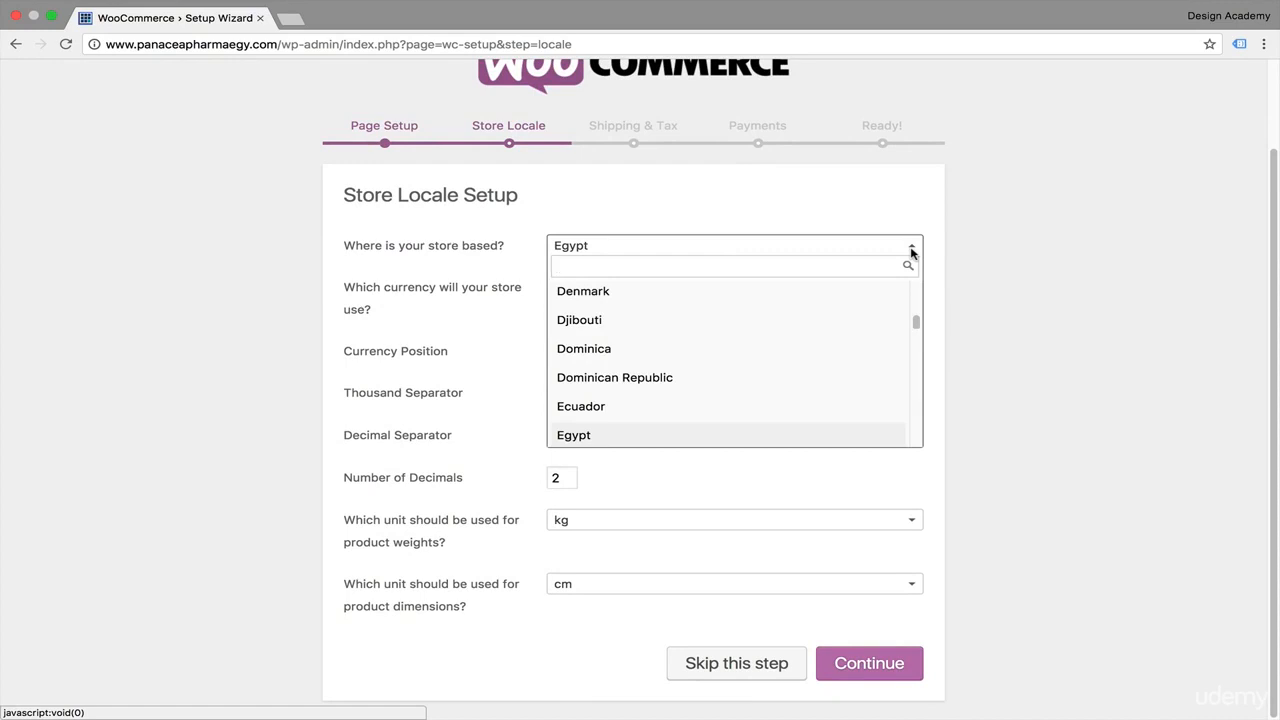
pyautogui.click(954, 248)
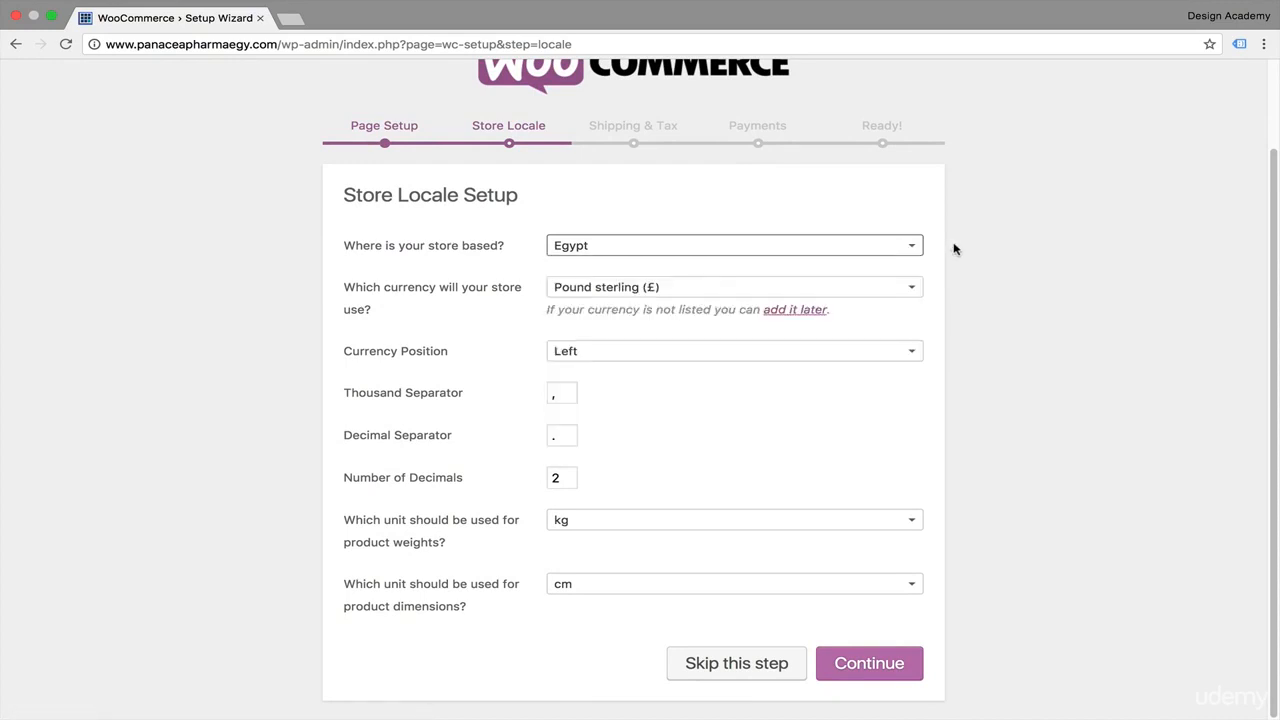
pyautogui.click(916, 289)
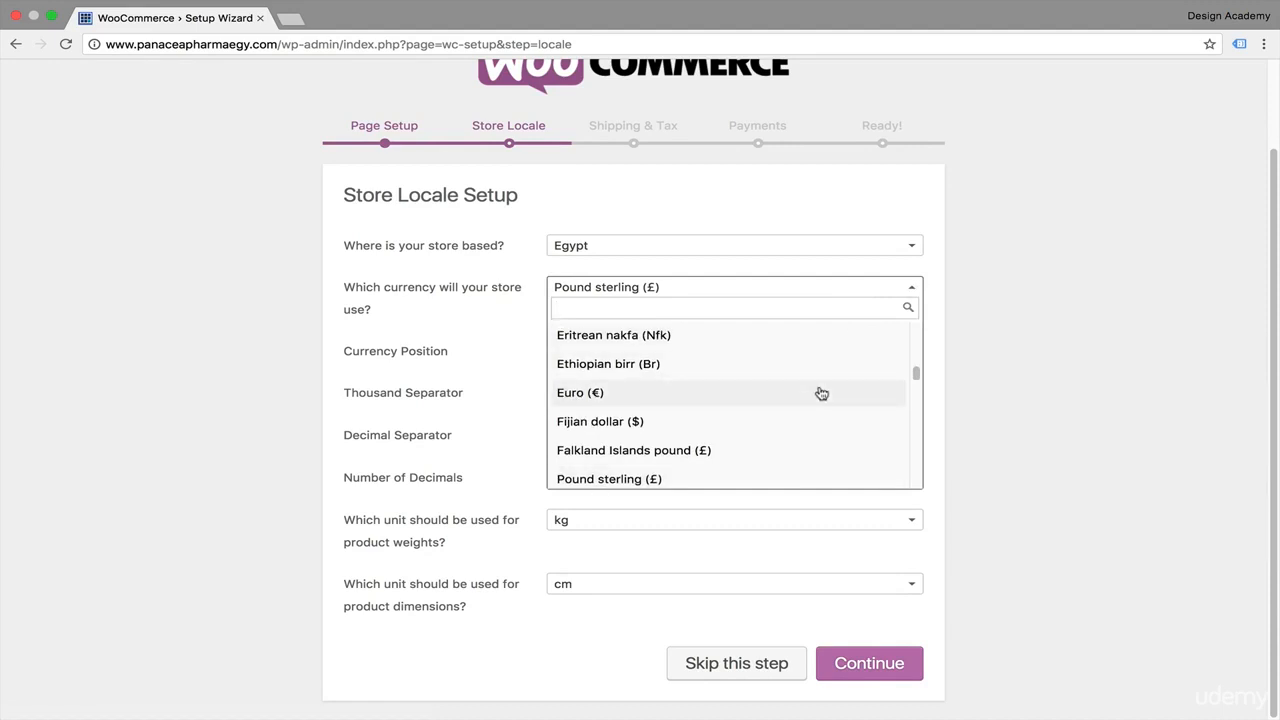
pyautogui.scroll(2, 820, 393)
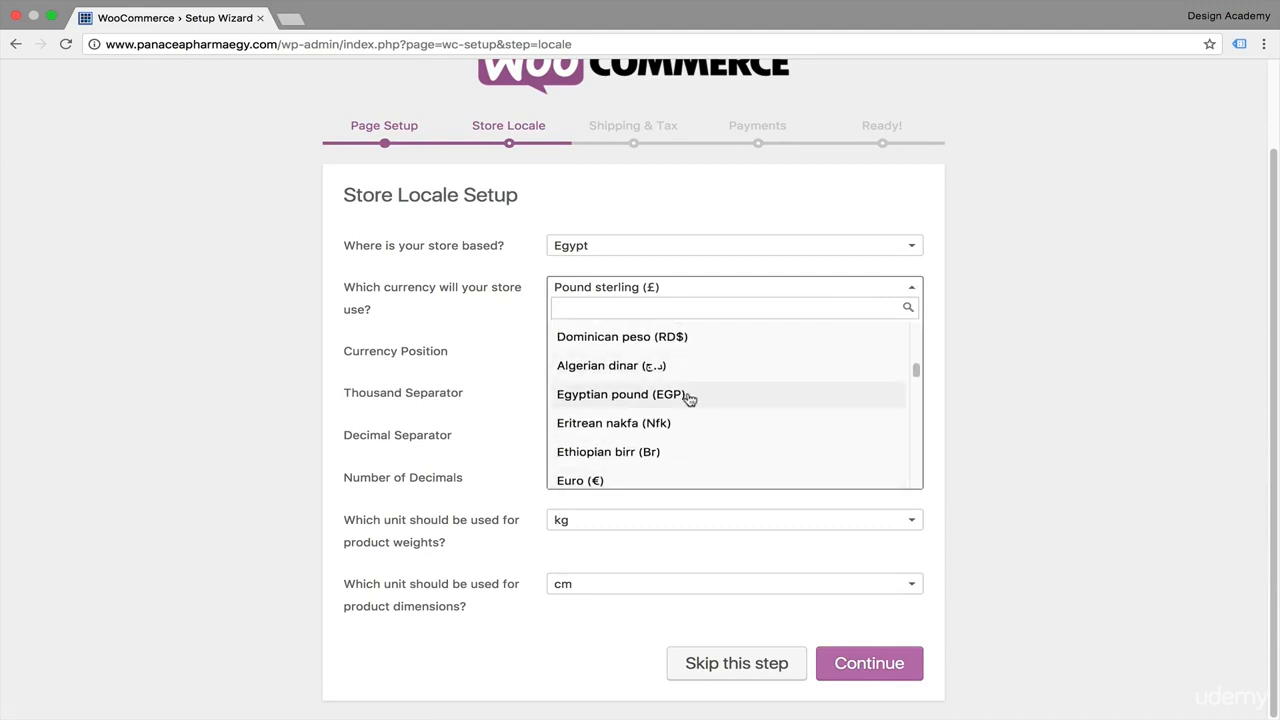
pyautogui.click(689, 396)
pyautogui.press('Tab')
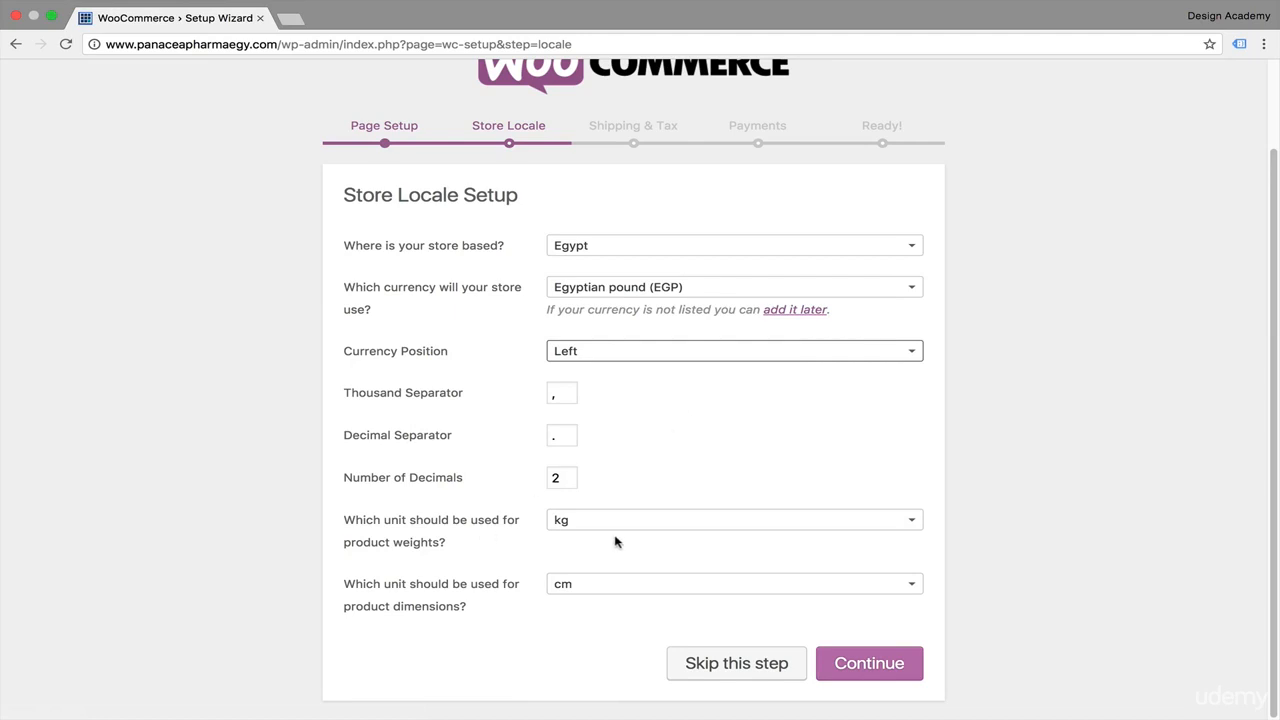
# Set the product weight unit to g and the dimension unit to m, and submit the store locale settings.
pyautogui.click(913, 521)
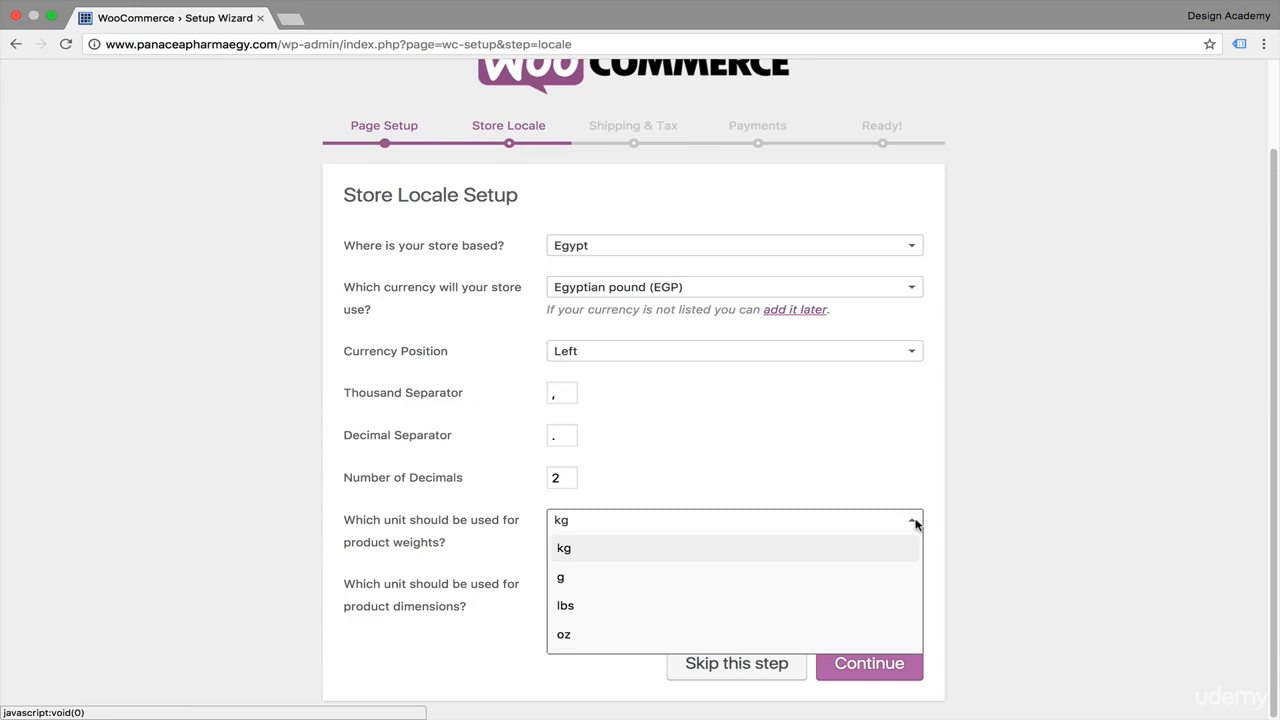
pyautogui.click(854, 578)
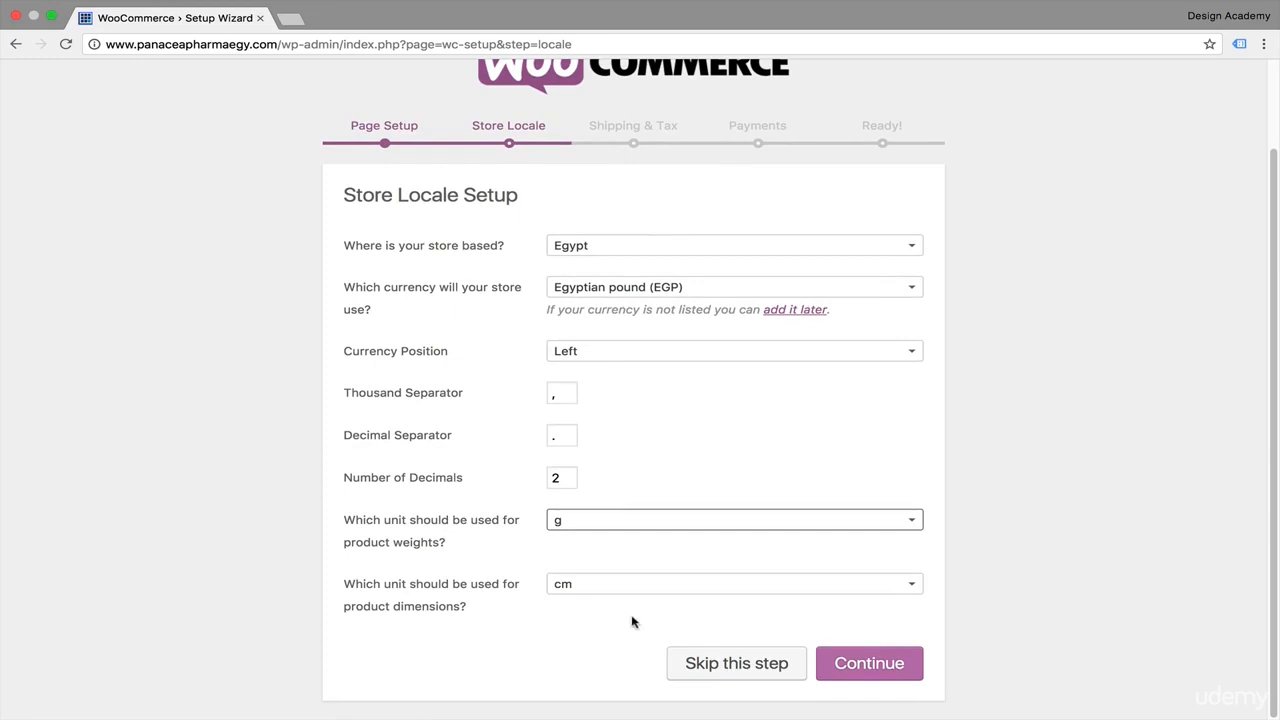
pyautogui.click(910, 587)
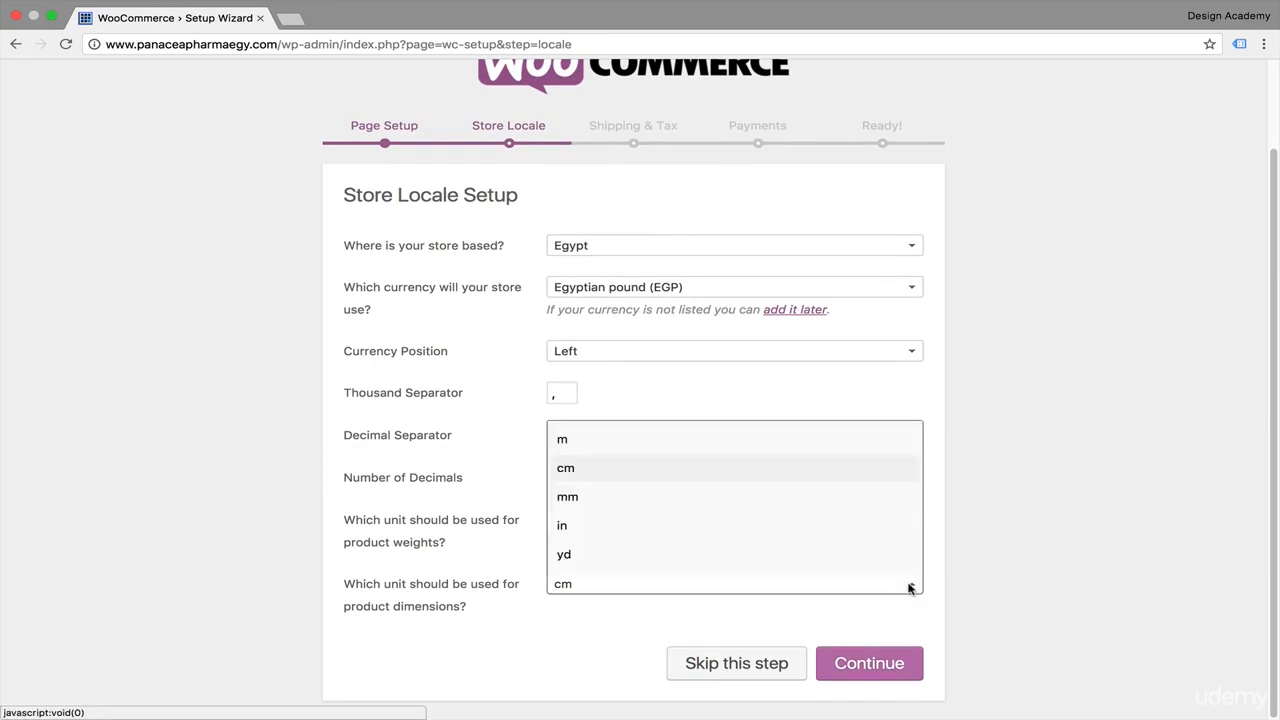
pyautogui.click(1010, 561)
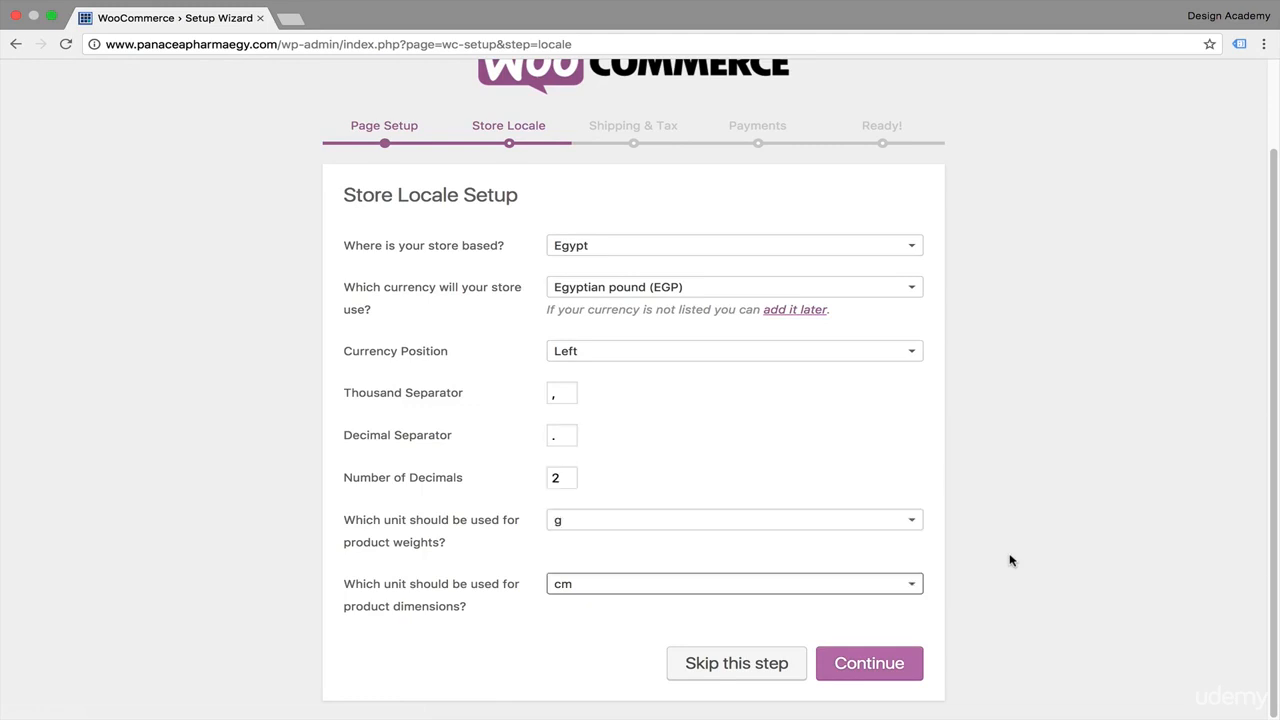
pyautogui.click(910, 588)
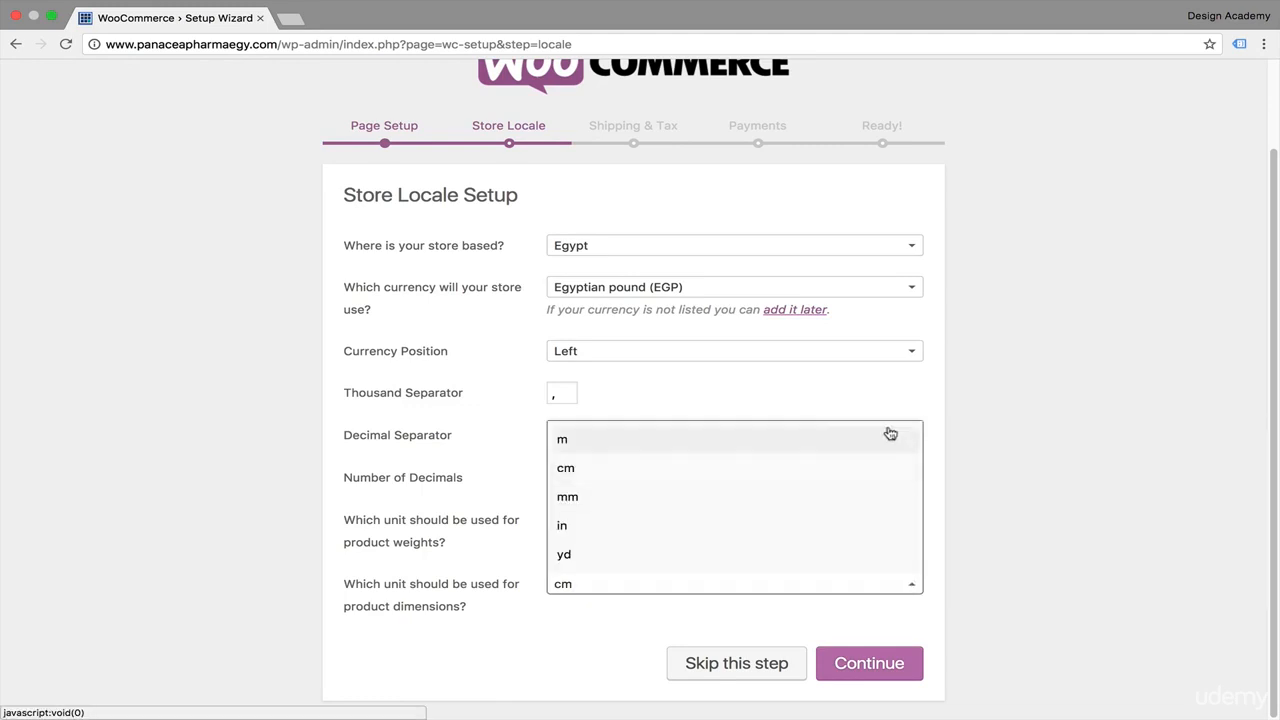
pyautogui.click(838, 441)
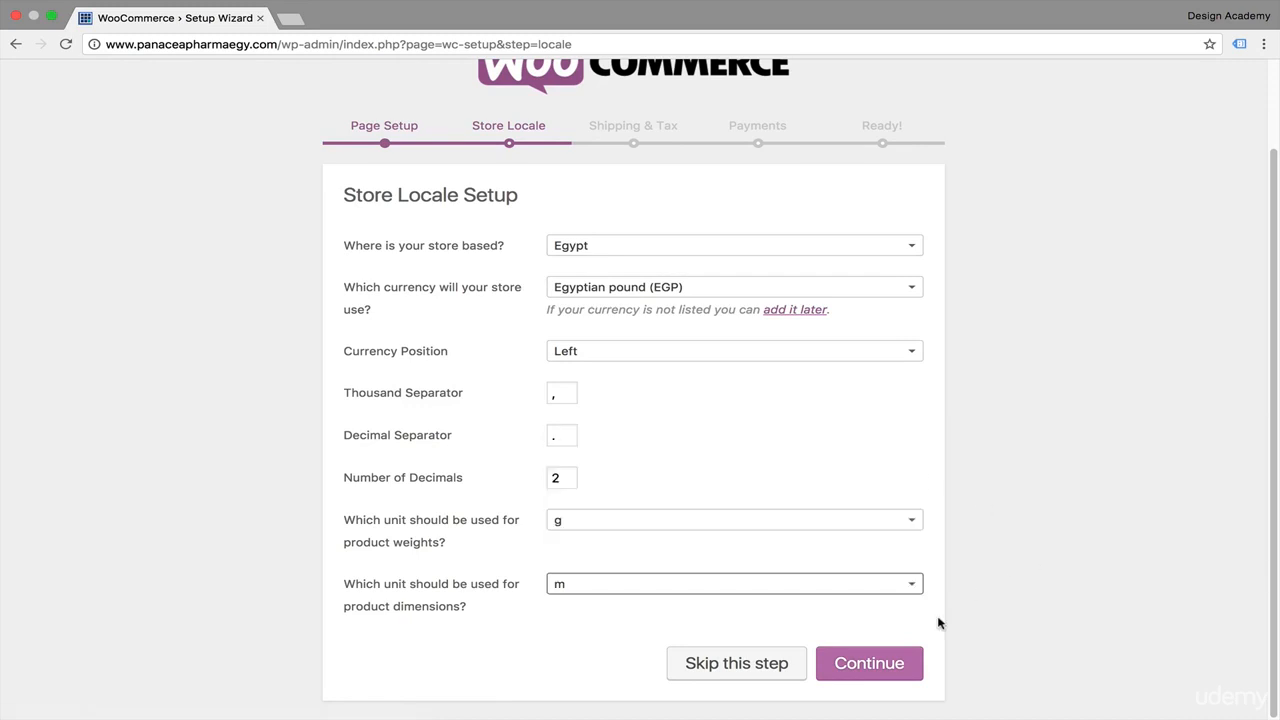
pyautogui.click(886, 668)
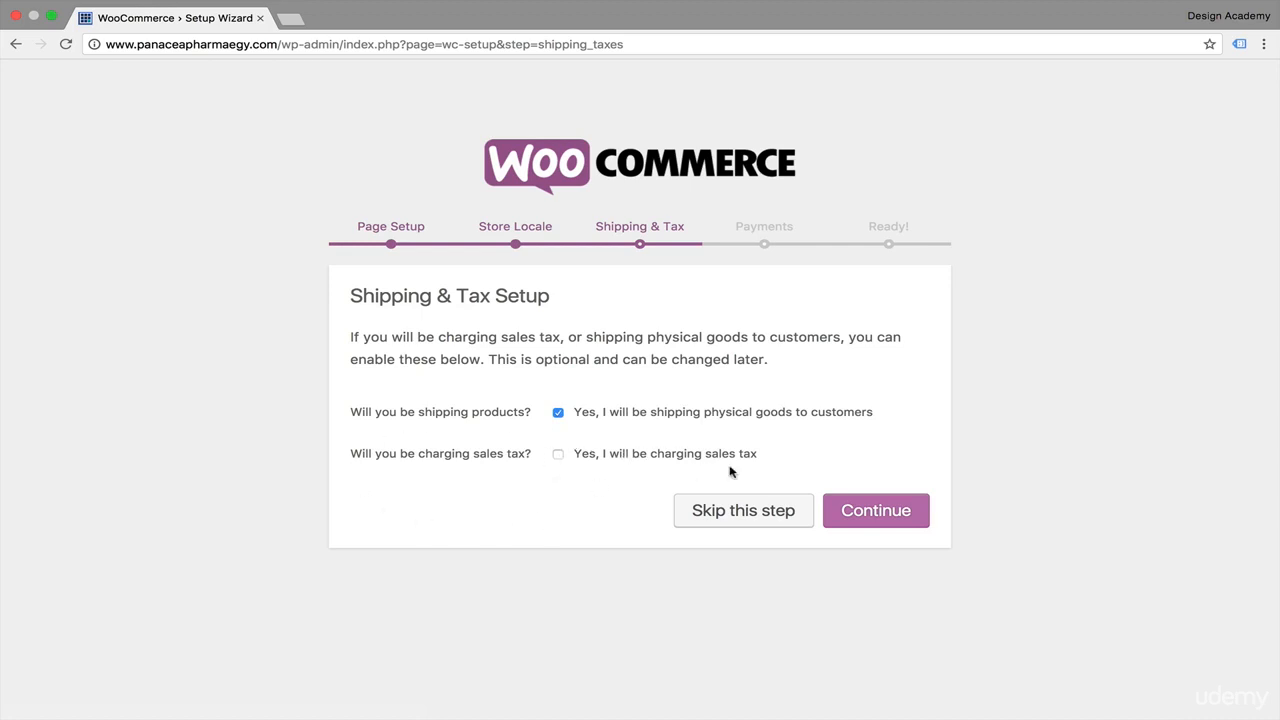
# Accept the shipping and tax settings as they are, and enable both PayPal Standard and PayPal as payment methods.
pyautogui.click(895, 515)
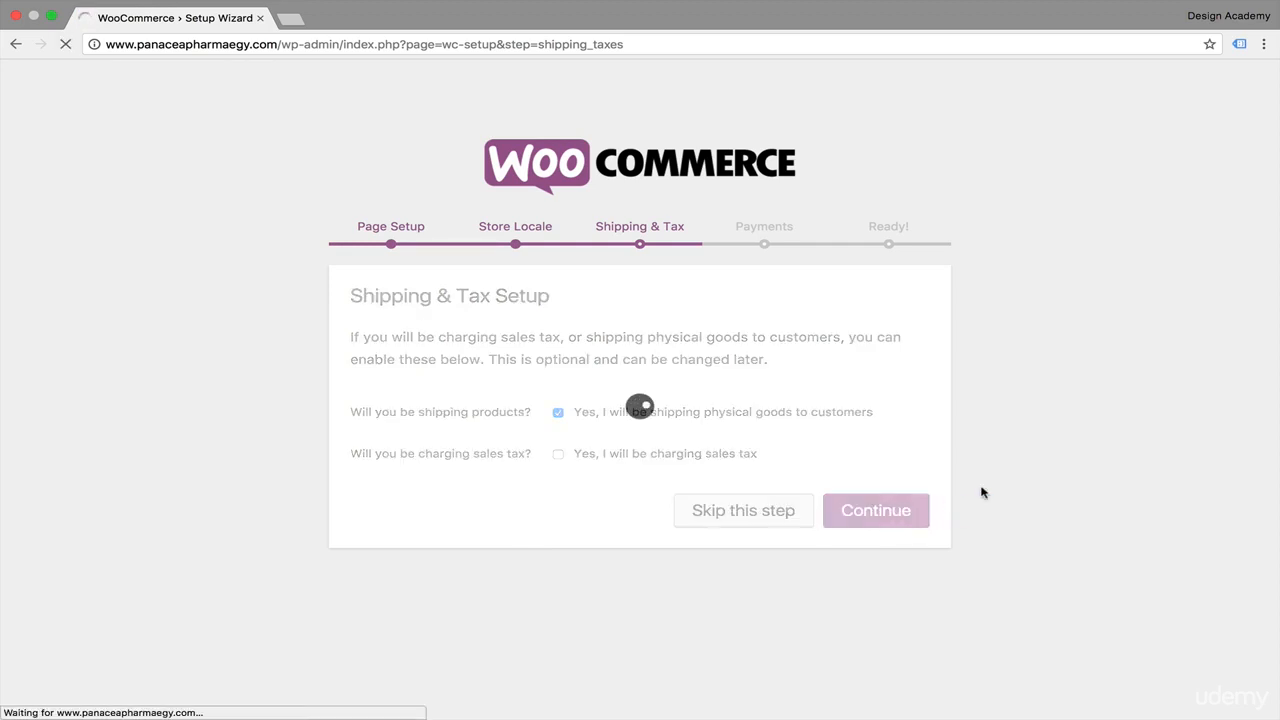
pyautogui.scroll(-2, 313, 319)
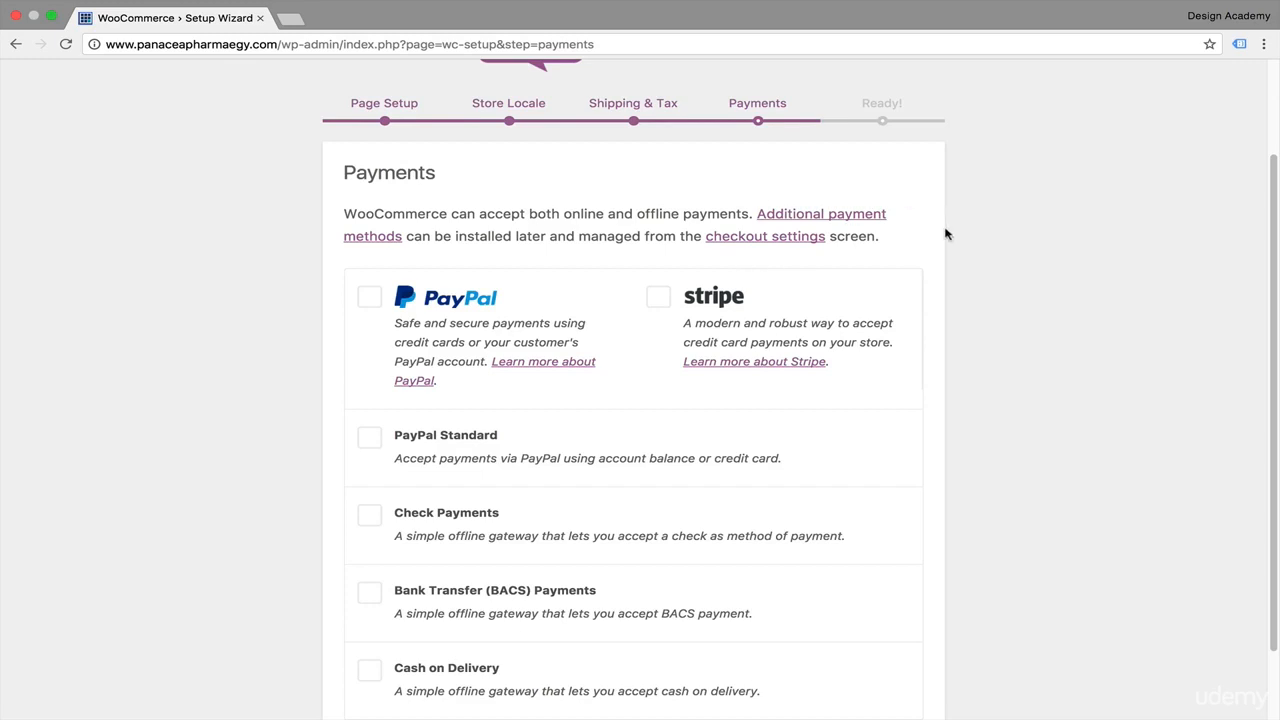
pyautogui.scroll(-1, 967, 272)
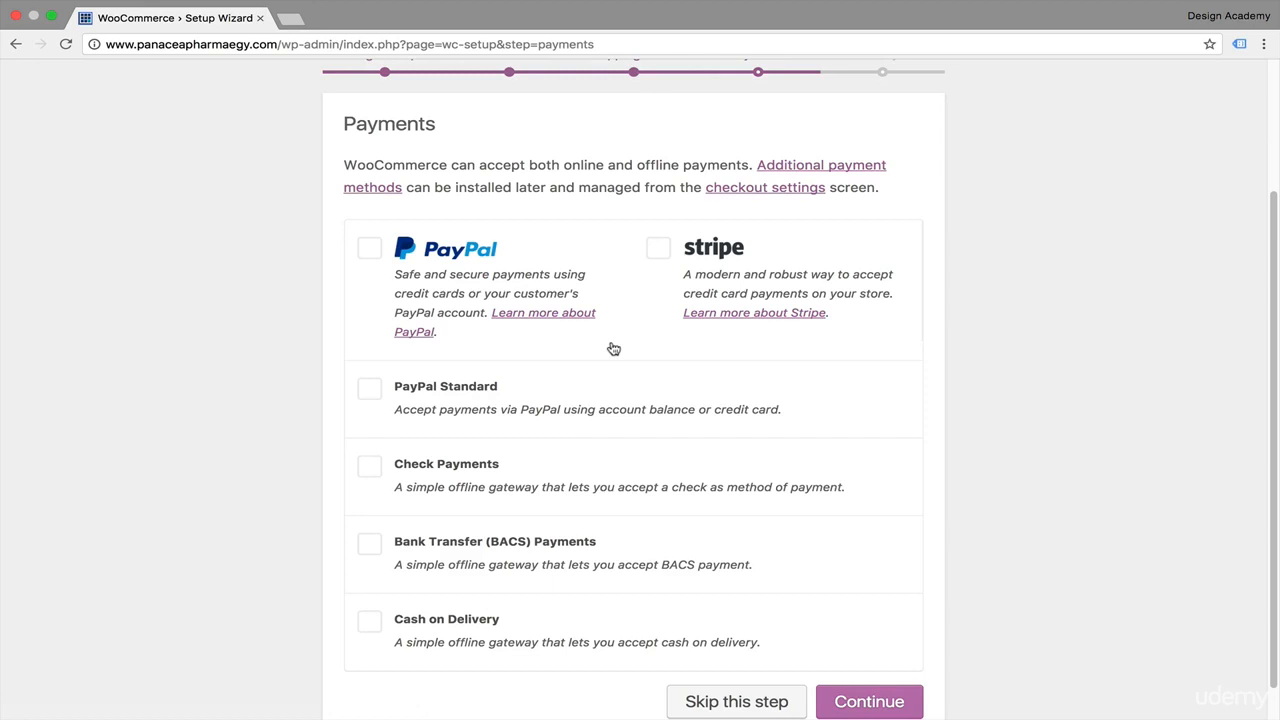
pyautogui.click(366, 390)
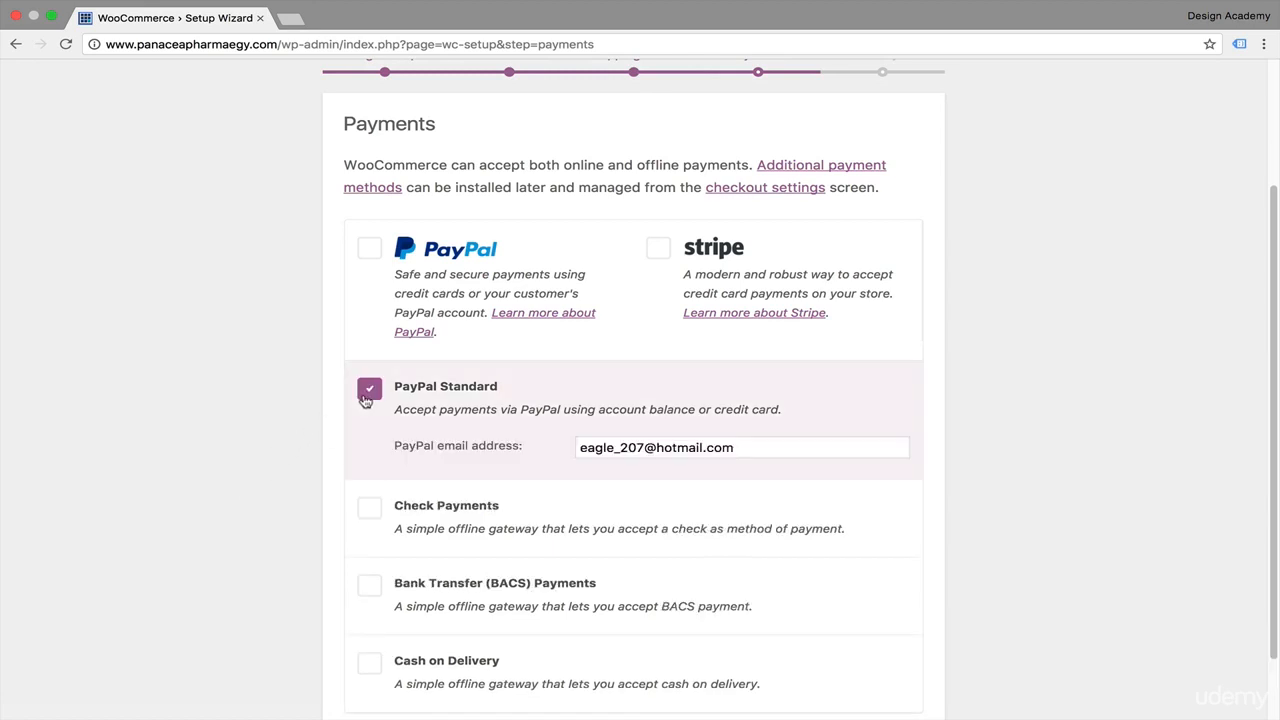
pyautogui.click(370, 255)
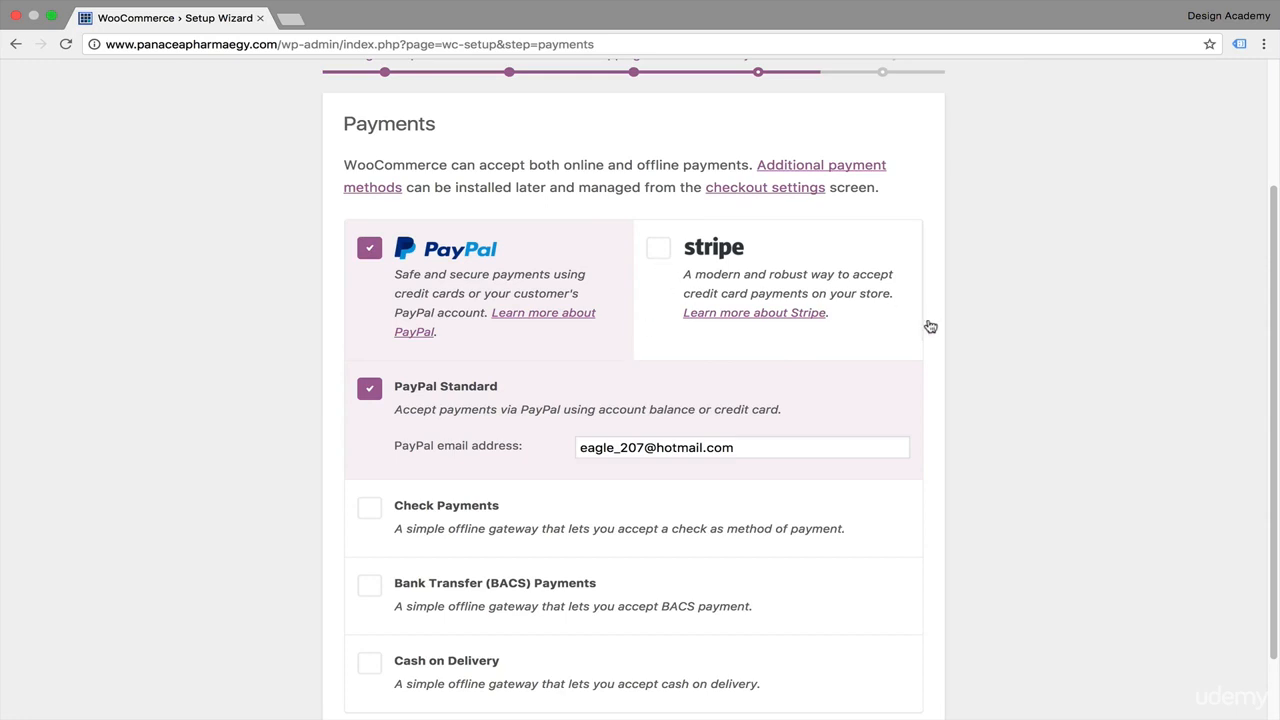
pyautogui.scroll(-2, 943, 334)
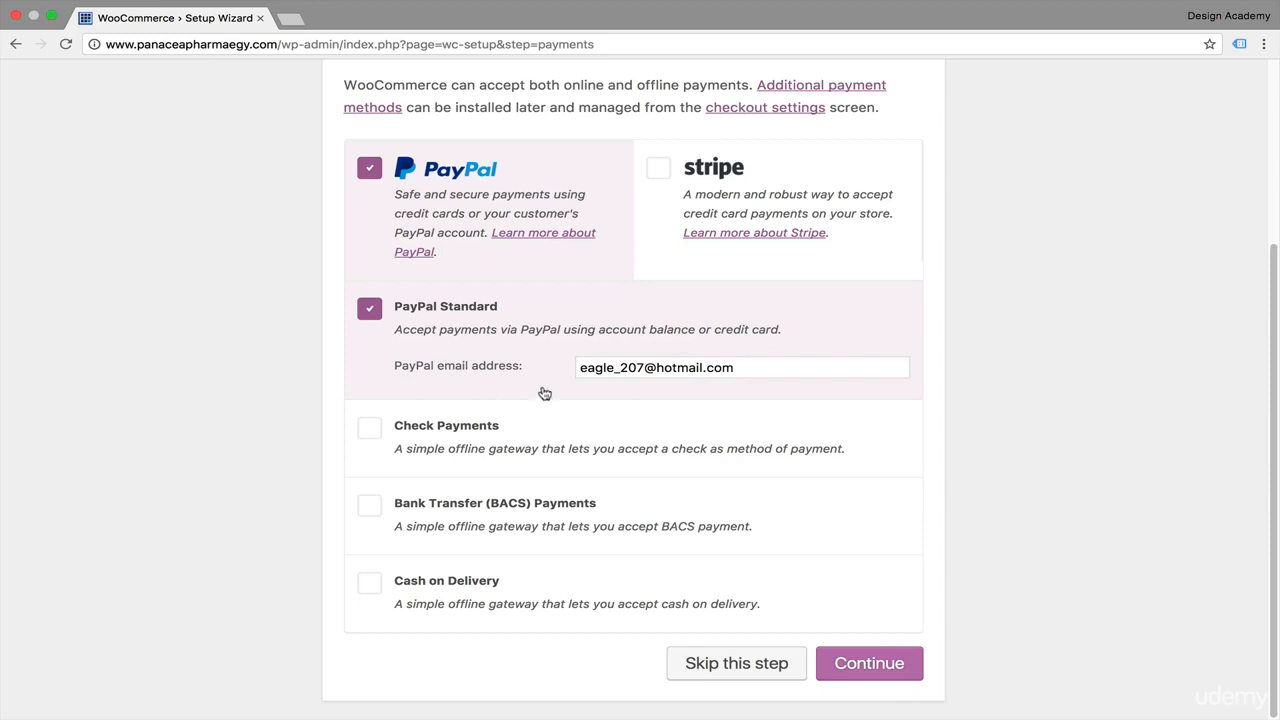
# Load paypal.com in a new browser tab and go to its sign-up page with the account type selection.
pyautogui.click(289, 26)
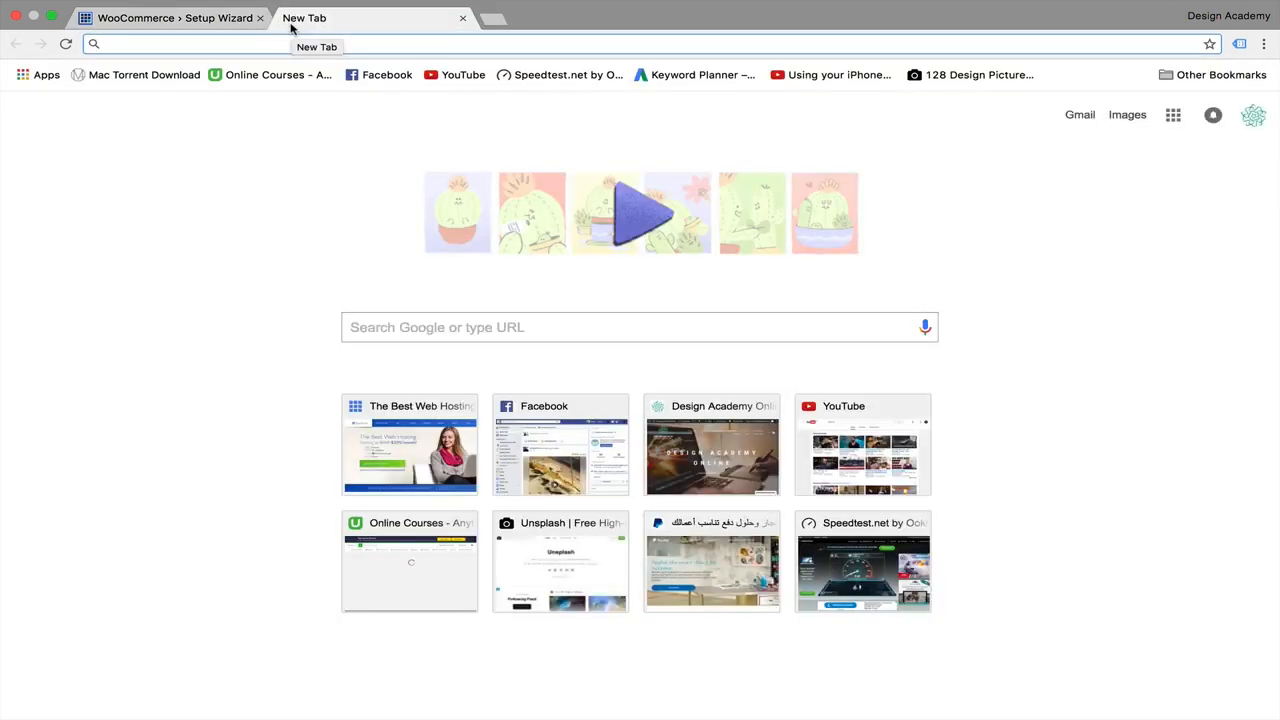
pyautogui.write('paypal.com')
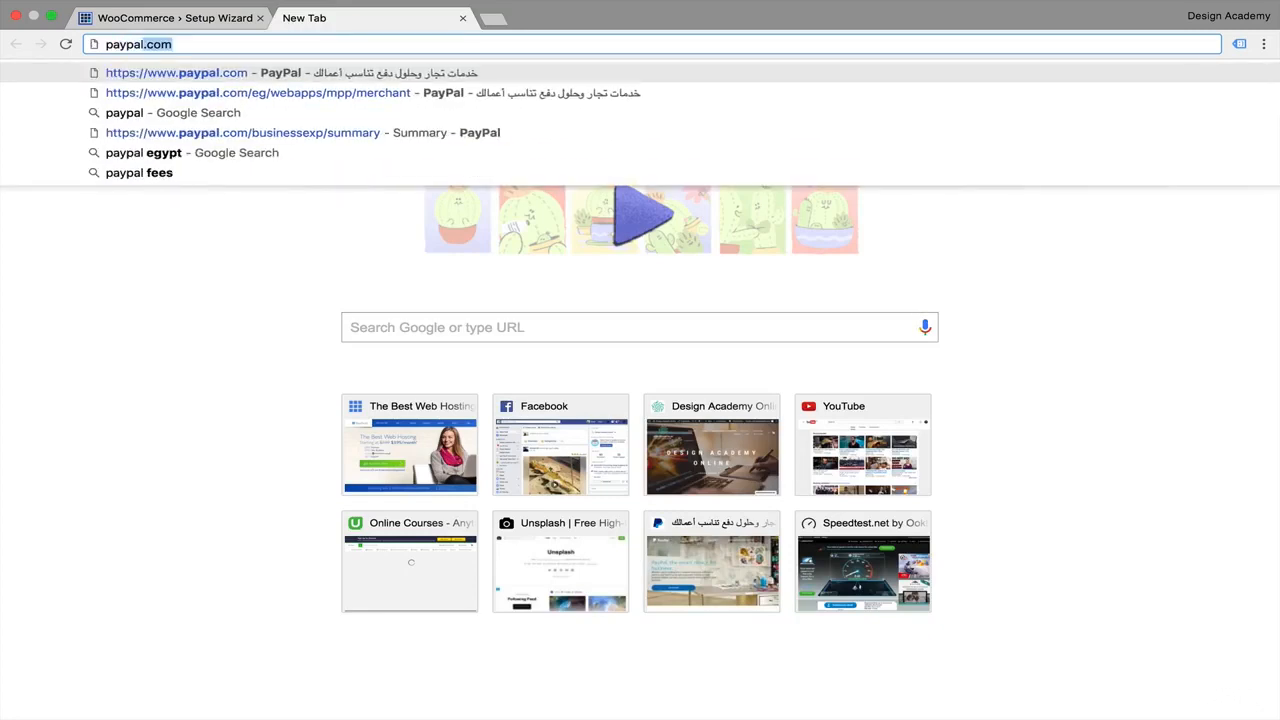
pyautogui.press('Return')
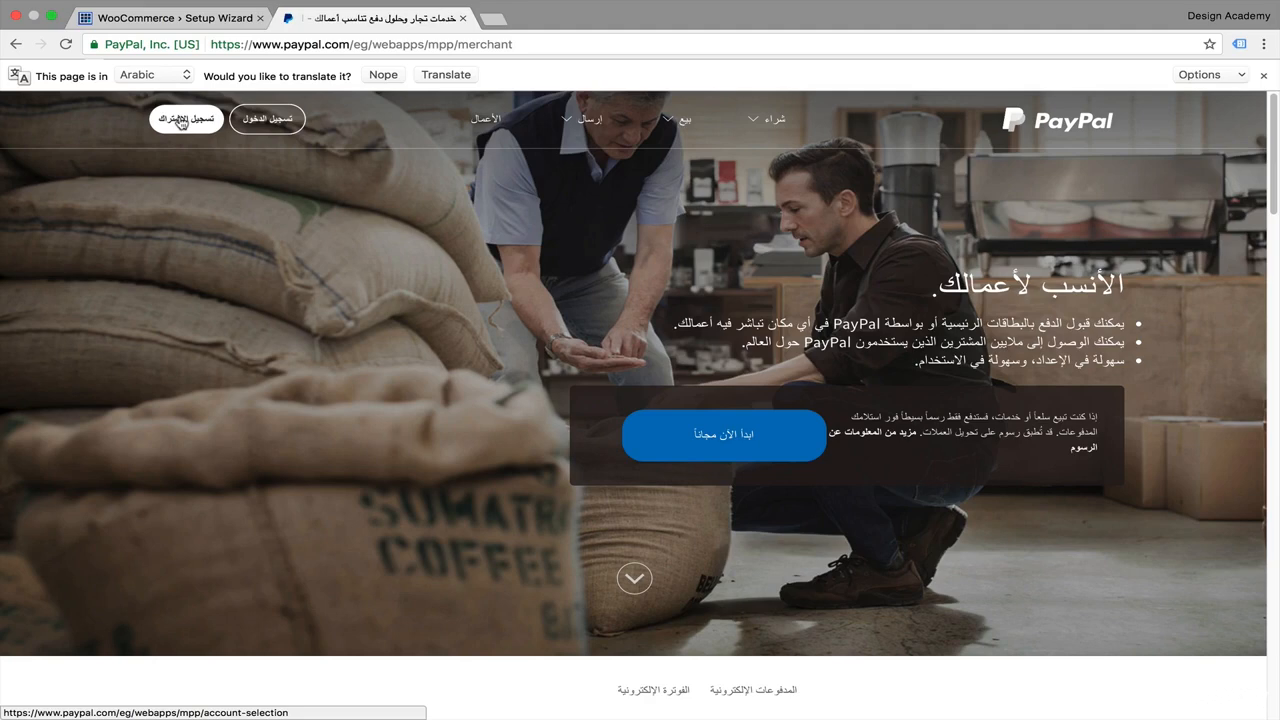
pyautogui.click(181, 120)
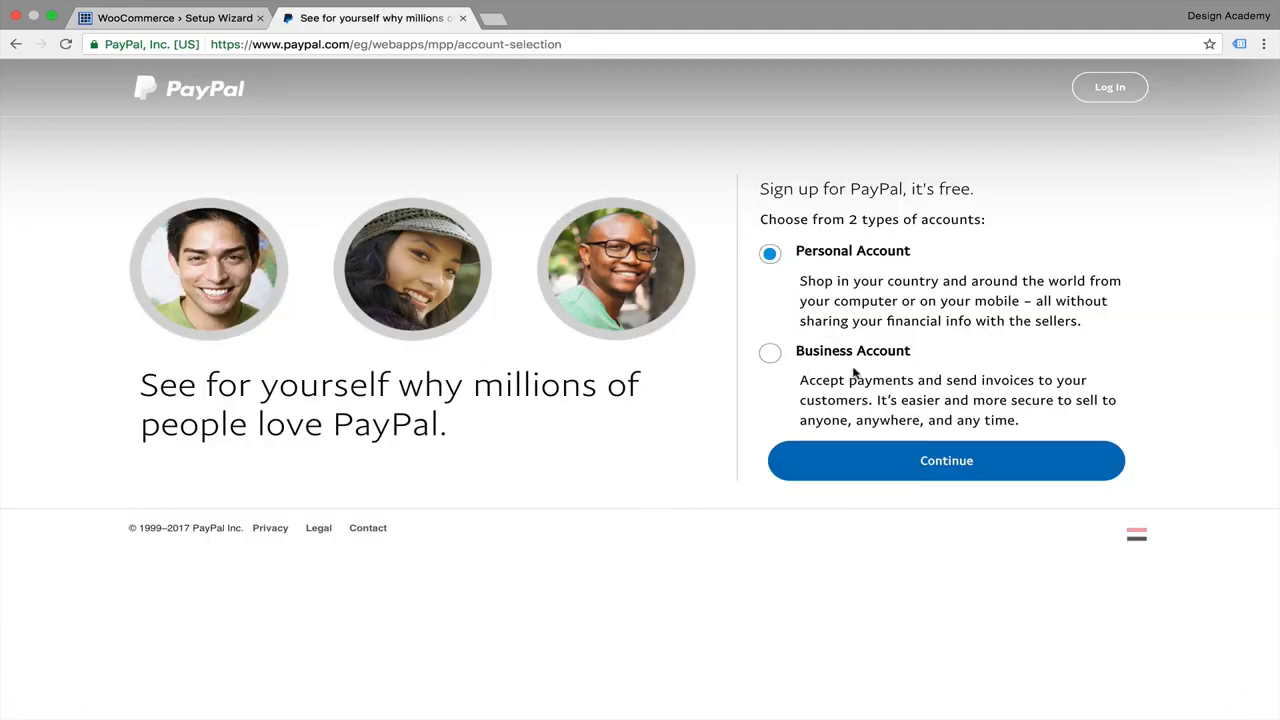
# Choose the Business Account type for the PayPal sign-up and submit the e-mail address to open the registration form.
pyautogui.click(770, 358)
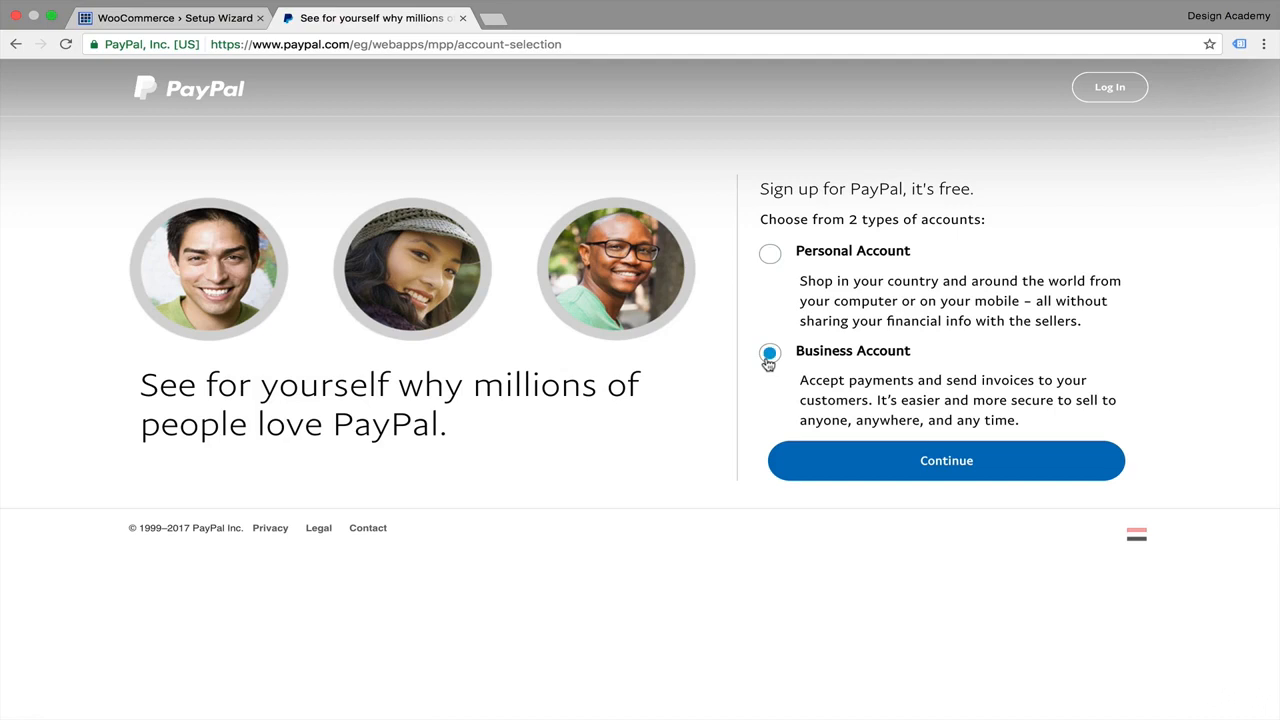
pyautogui.click(948, 462)
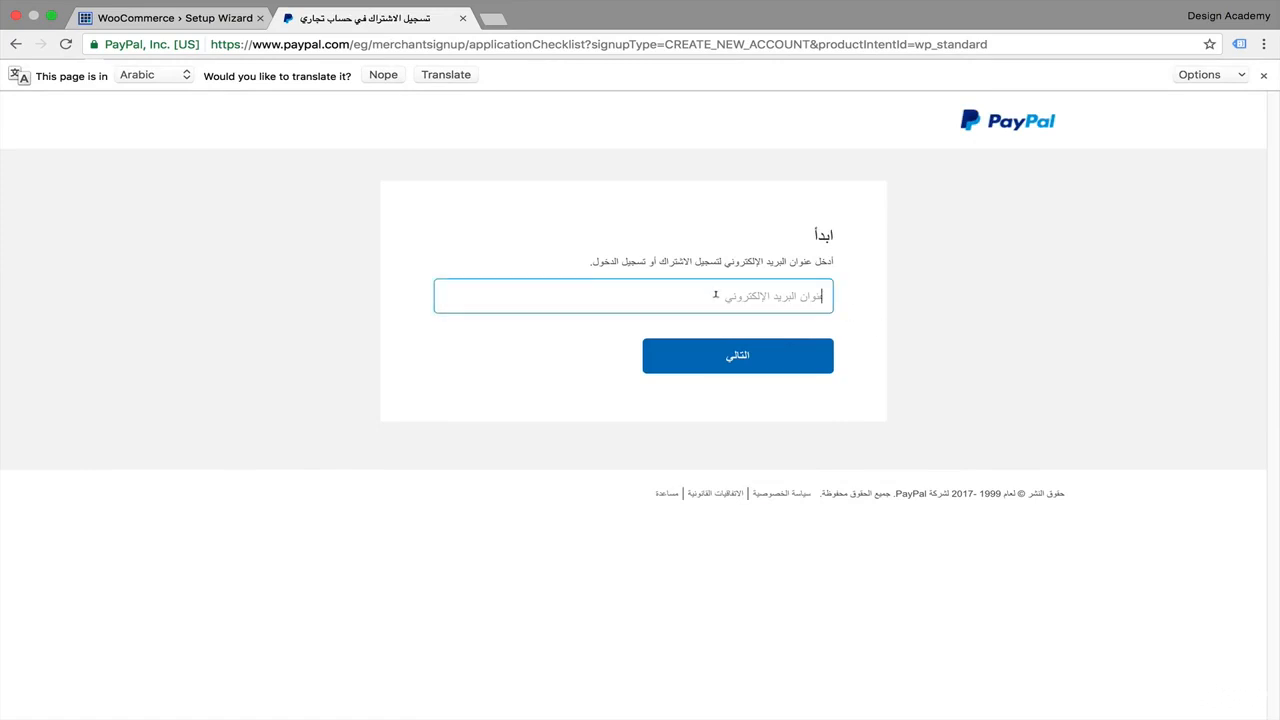
pyautogui.click(700, 362)
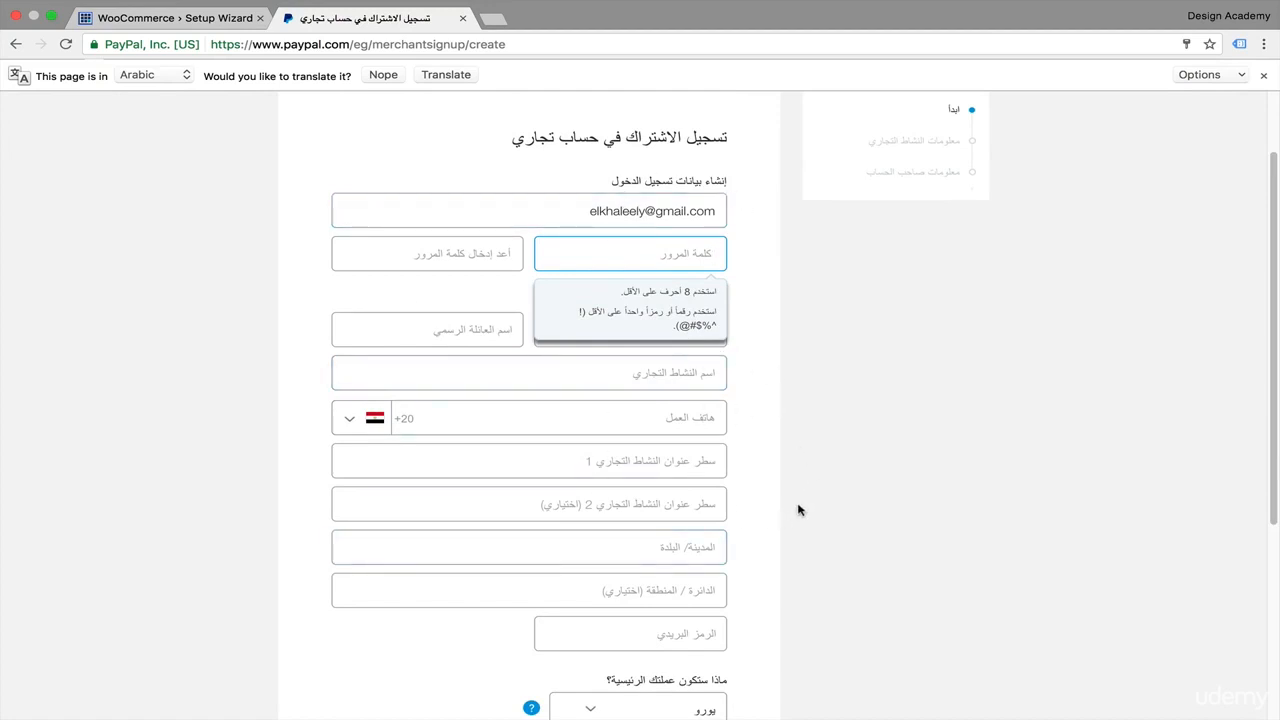
# Review the PayPal business registration form from the login details to the primary currency and user agreement, and close its browser tab.
pyautogui.scroll(-2, 798, 510)
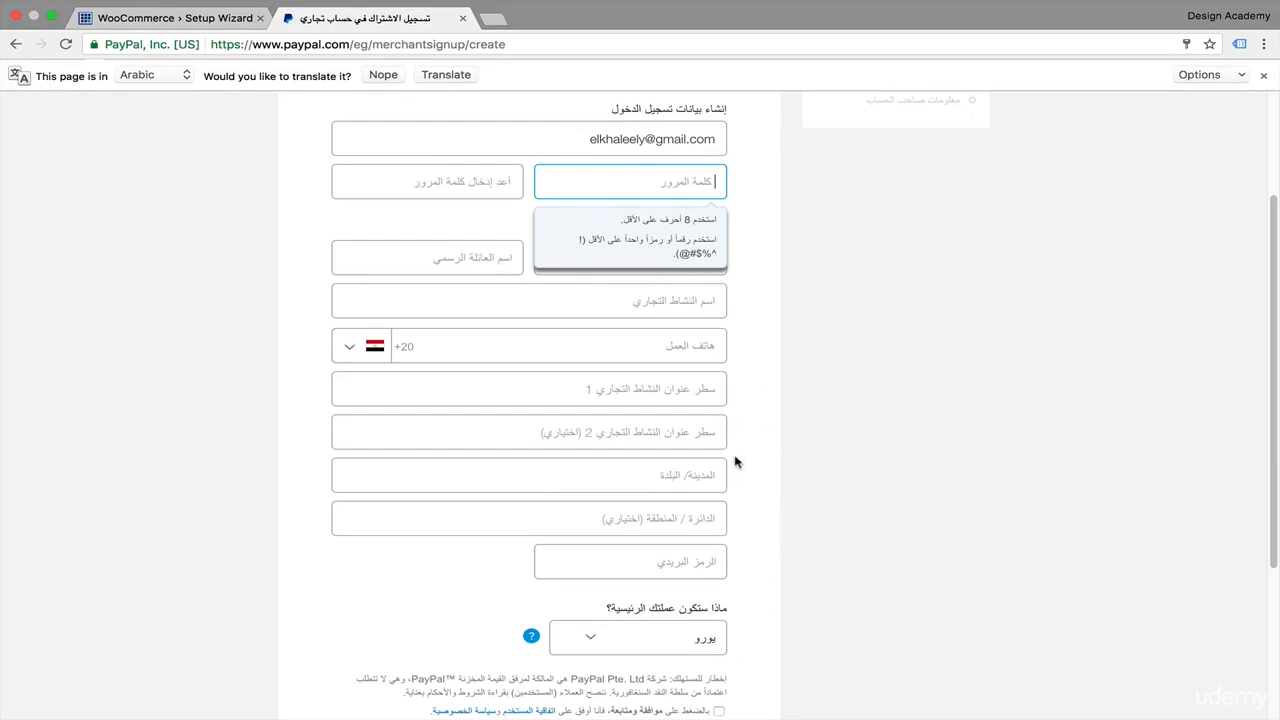
pyautogui.scroll(-3, 742, 577)
pyautogui.scroll(-3, 742, 577)
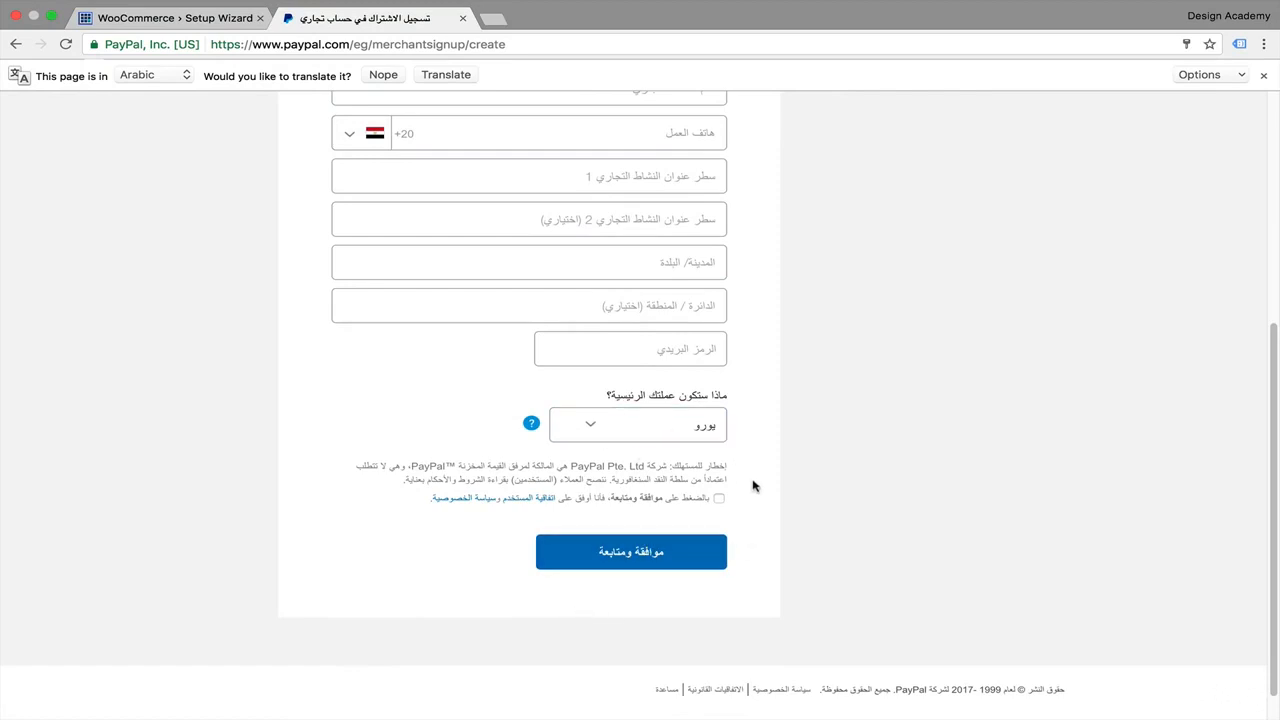
pyautogui.scroll(10, 753, 486)
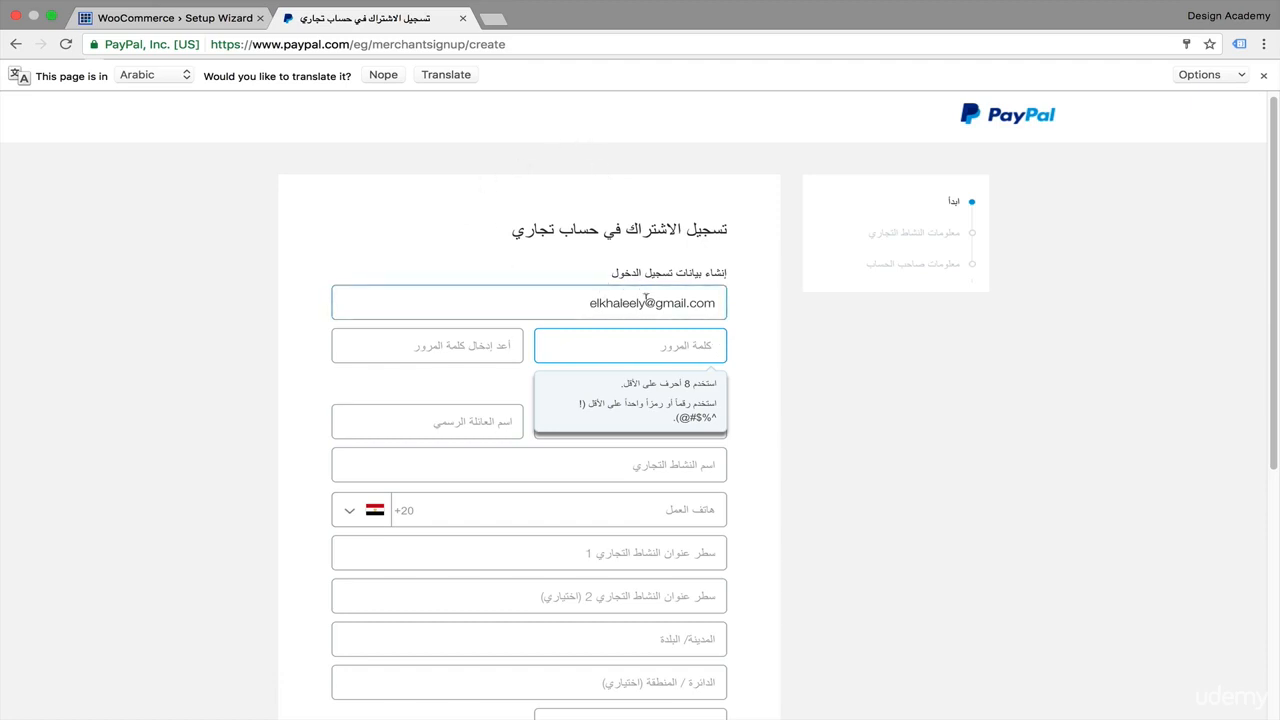
pyautogui.click(462, 18)
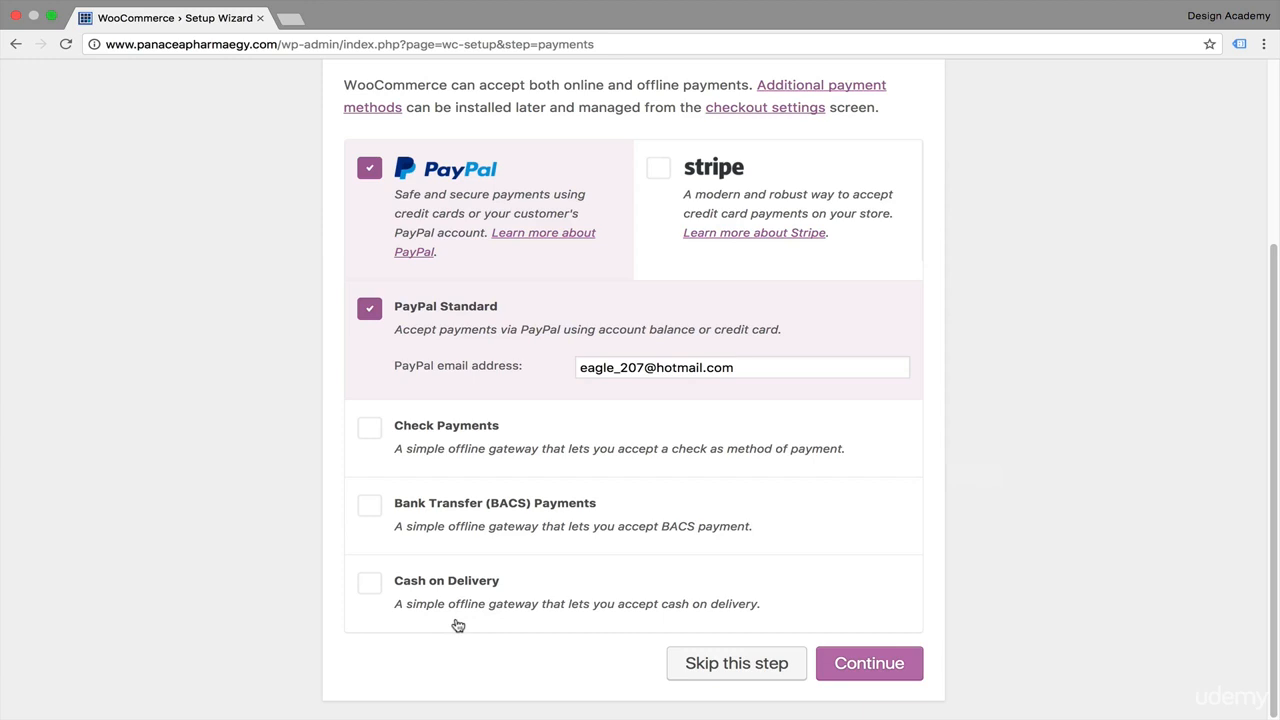
# Submit the payment settings with PayPal and PayPal Standard enabled, and proceed from the finished setup wizard to creating the first product.
pyautogui.click(869, 663)
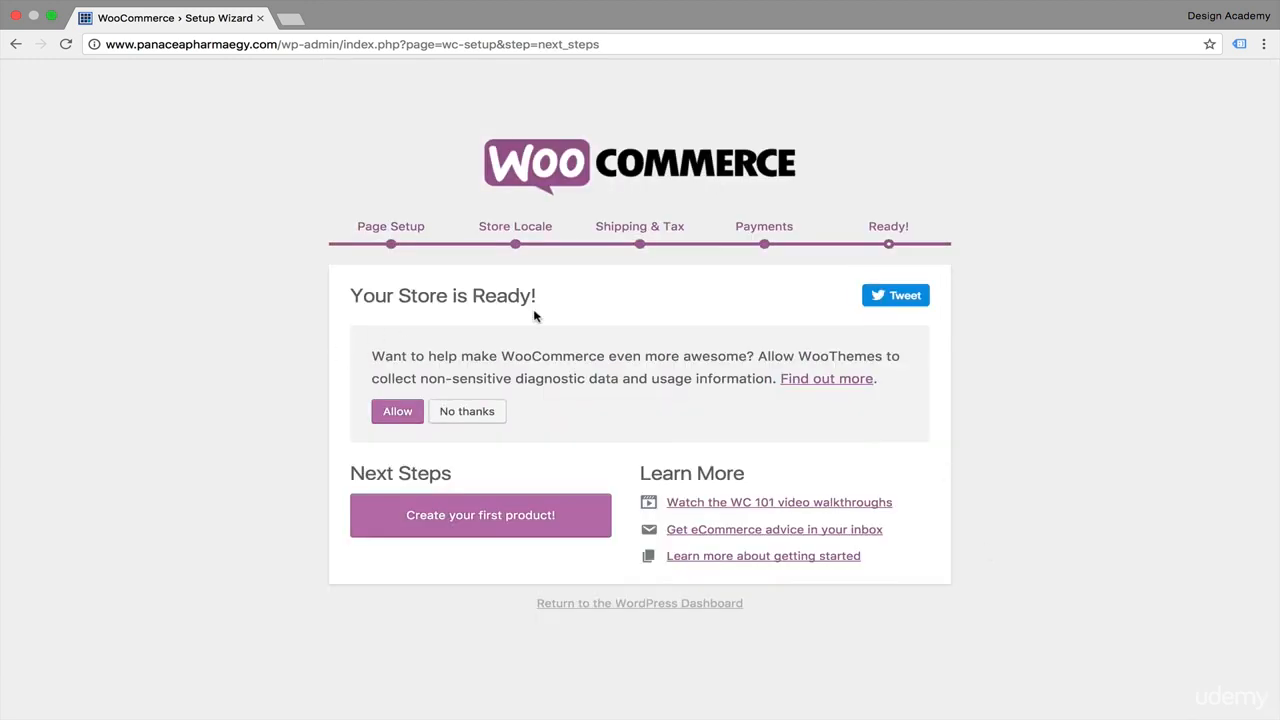
pyautogui.click(503, 523)
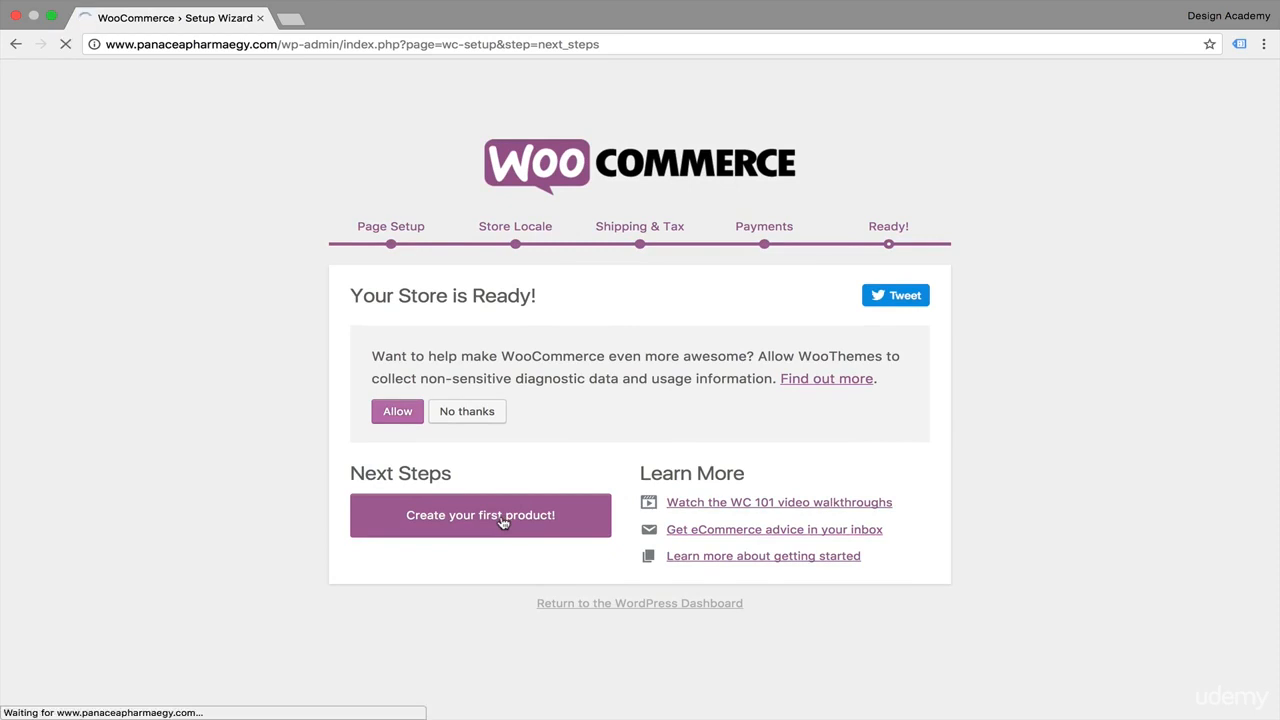